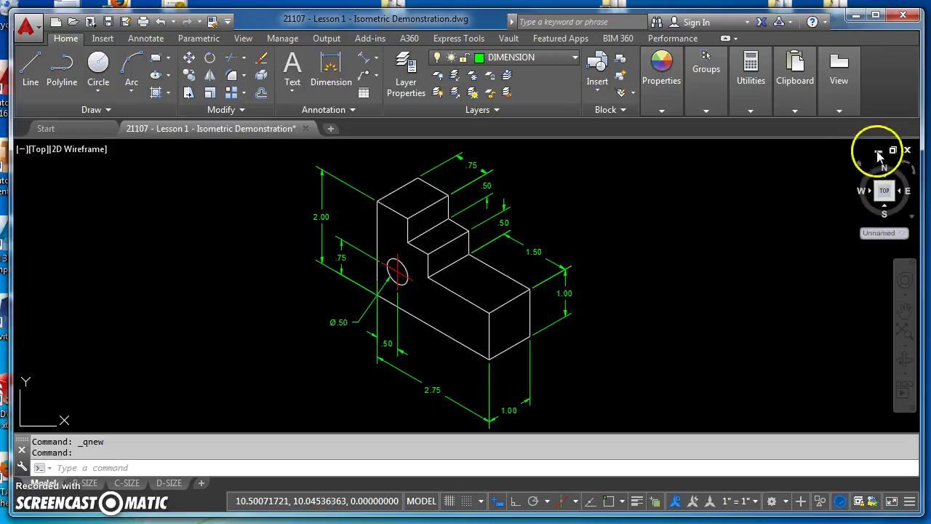
Step: Orbit and pan the dimensioned model to inspect it, then check the hand-drawn reference sketch
click(858, 166)
scroll(369, 343, up, 3)
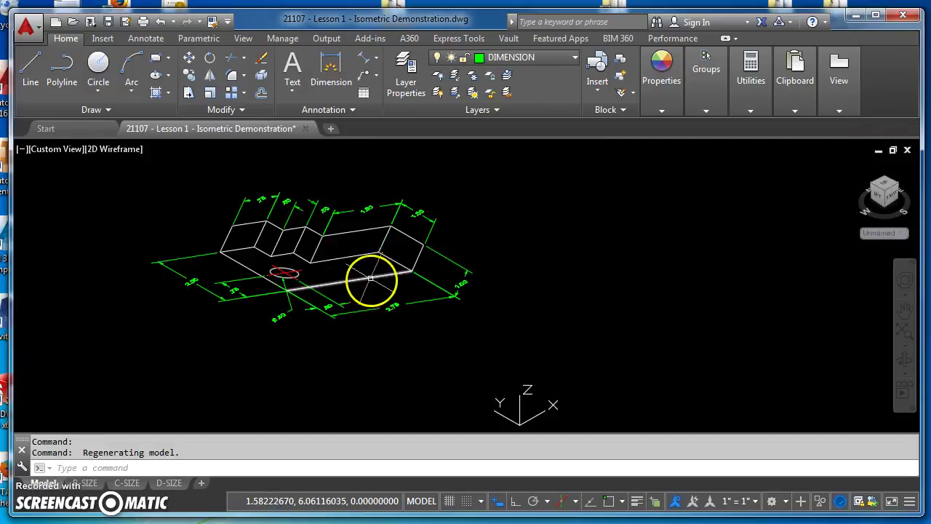
shift+middle_drag(378, 274, 476, 357)
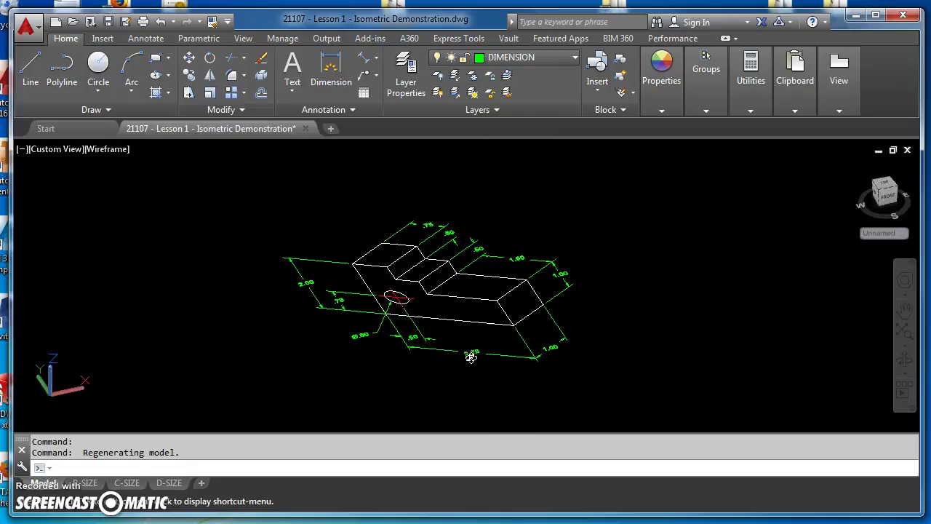
click(888, 188)
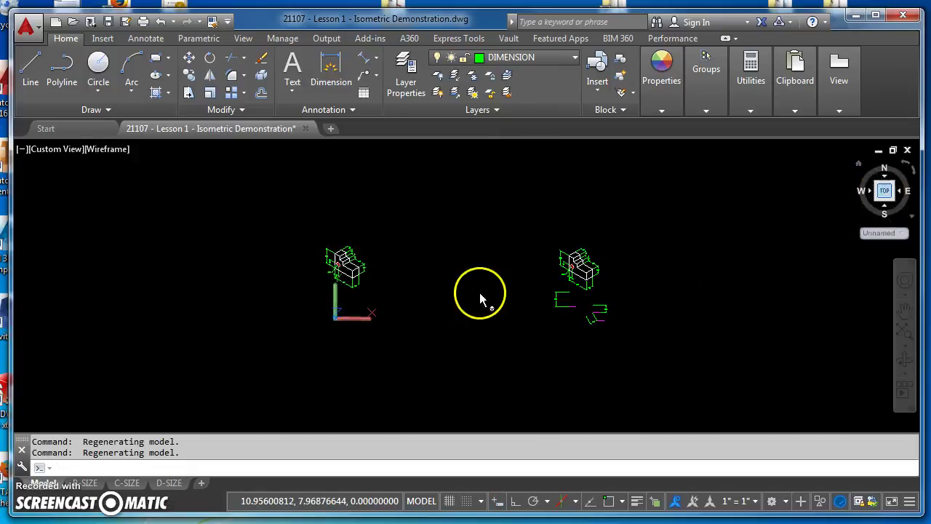
scroll(350, 273, up, 6)
middle_drag(348, 276, 515, 299)
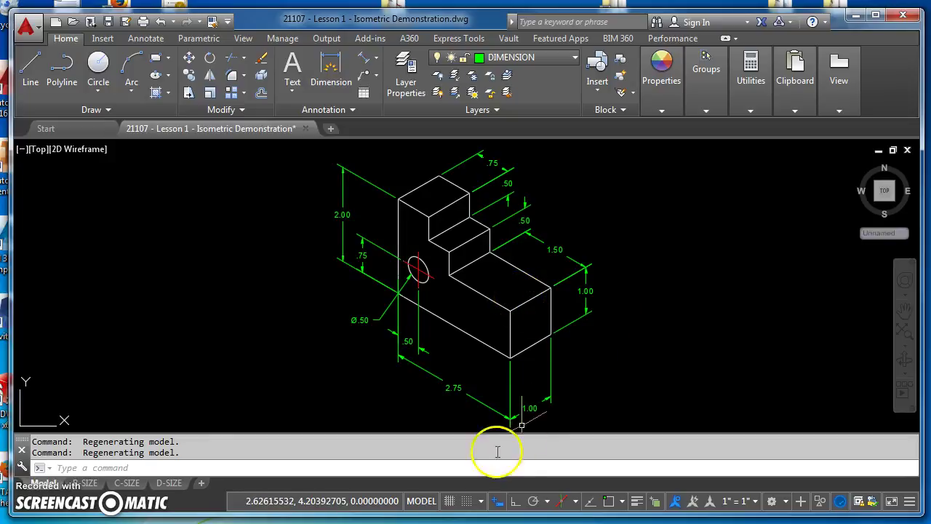
key(alt+Tab)
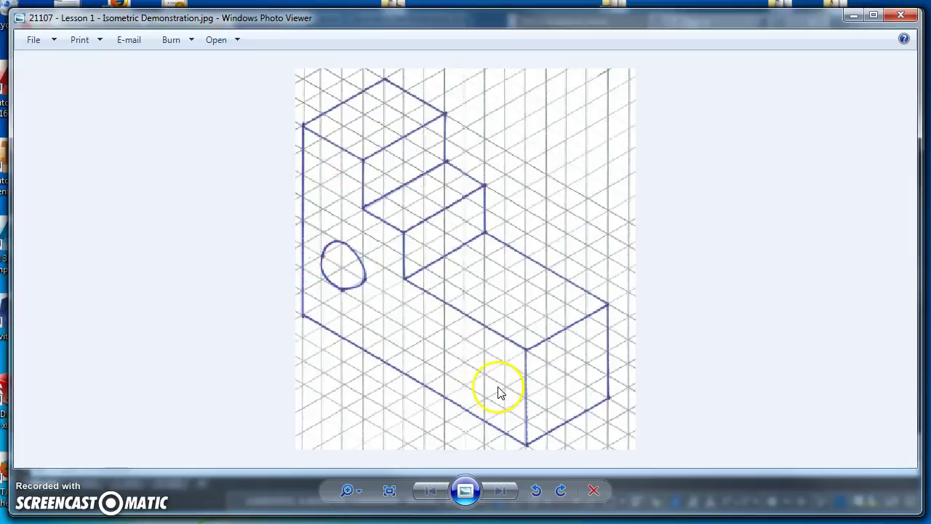
key(alt+Tab)
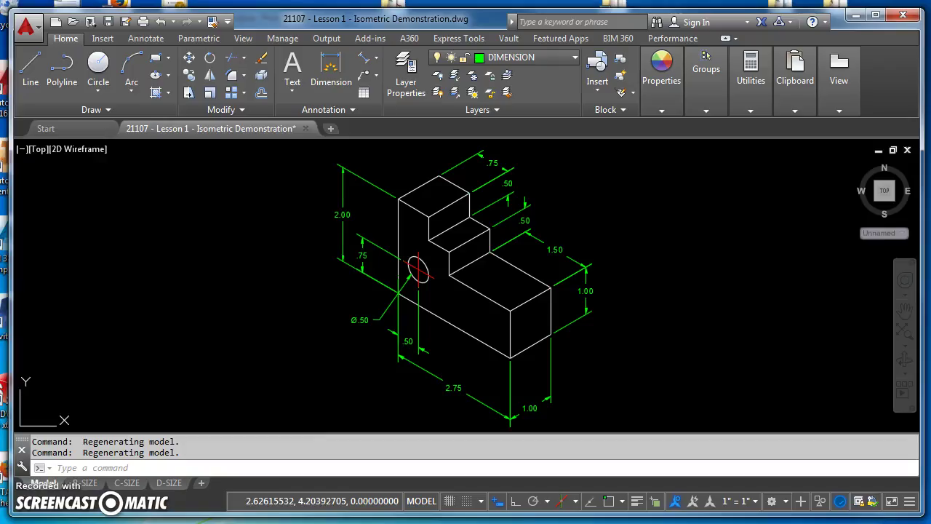
Step: Start a new blank drawing from the acad - RLW.dwt template
click(56, 22)
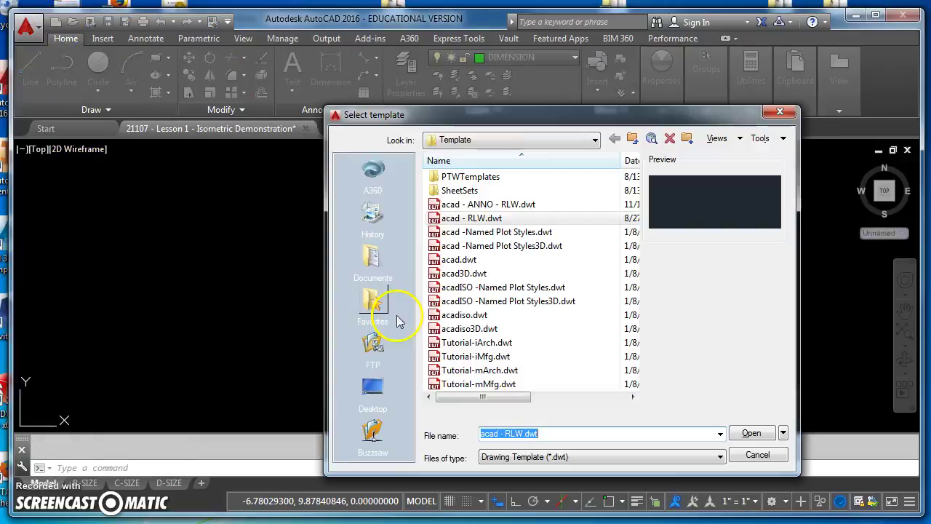
click(752, 437)
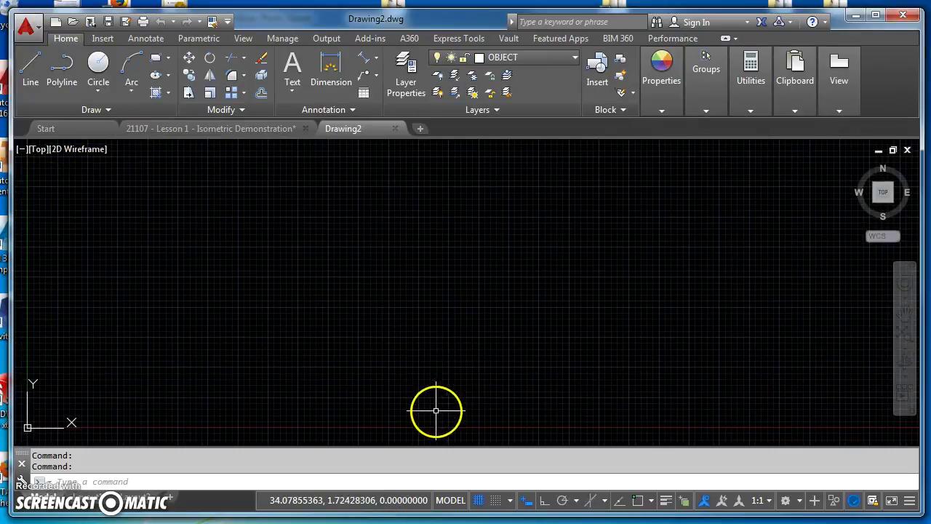
click(510, 502)
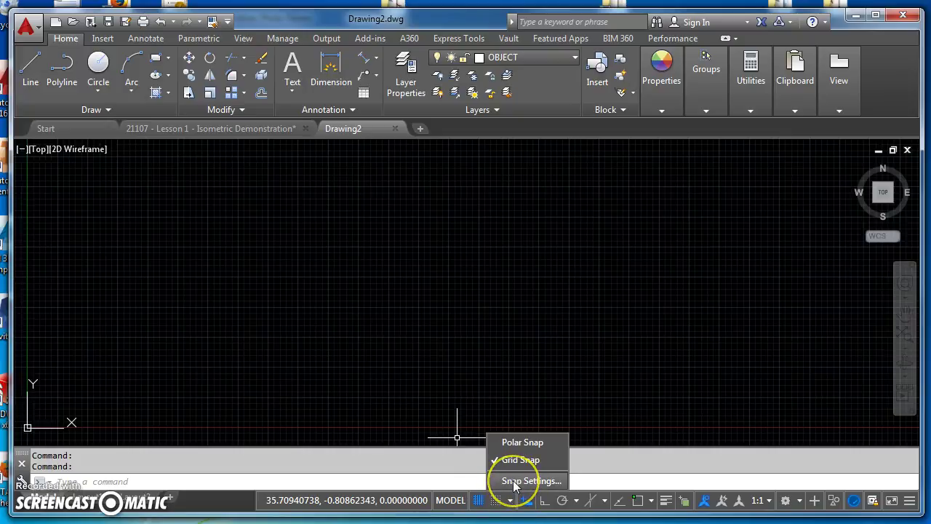
Step: Set isometric snap with 0.25 Y spacing and turn snapping on
click(515, 482)
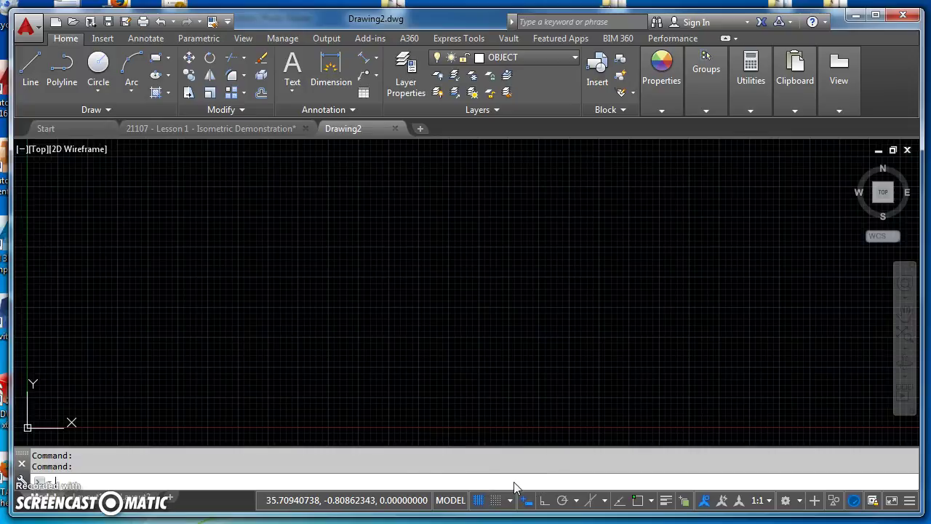
click(459, 378)
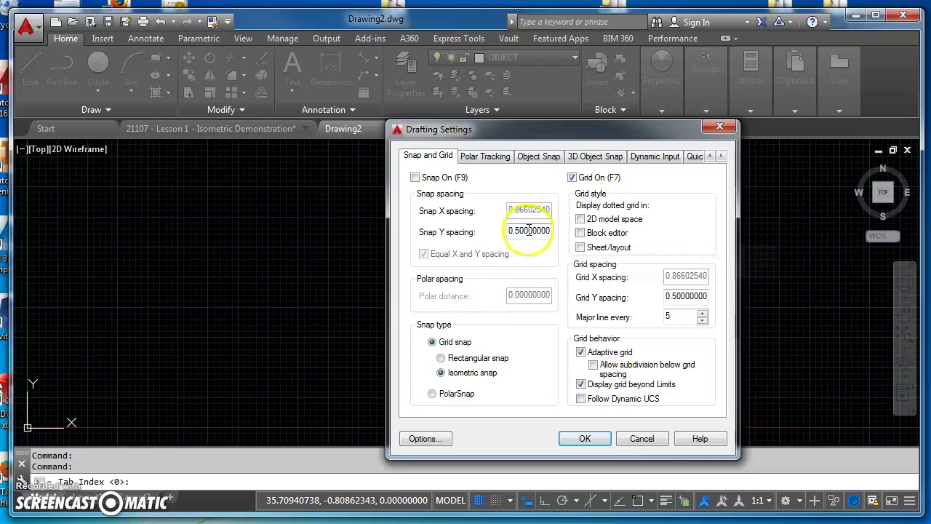
double_click(534, 232)
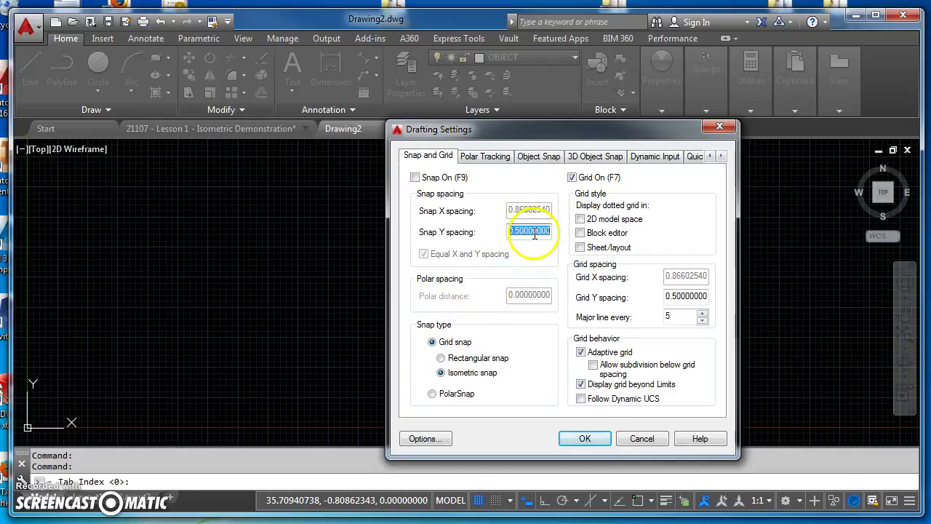
text(1)
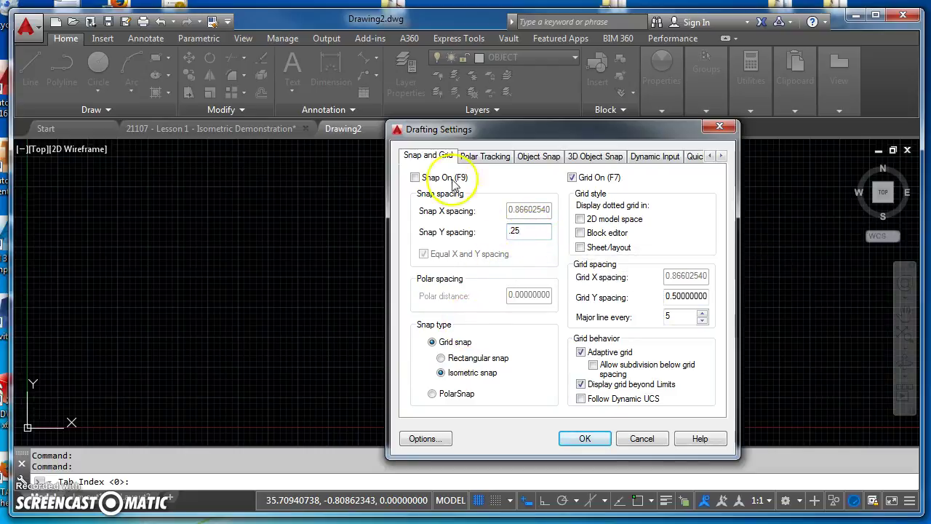
click(415, 177)
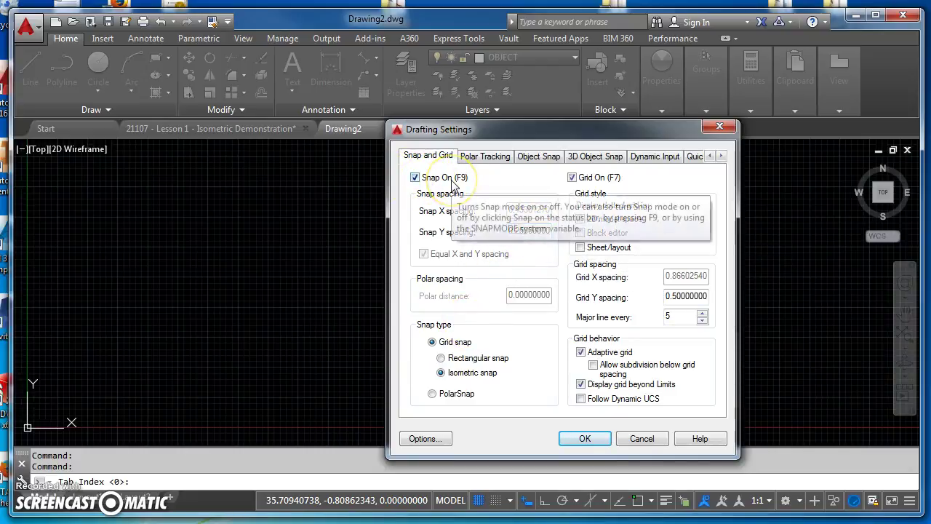
click(584, 439)
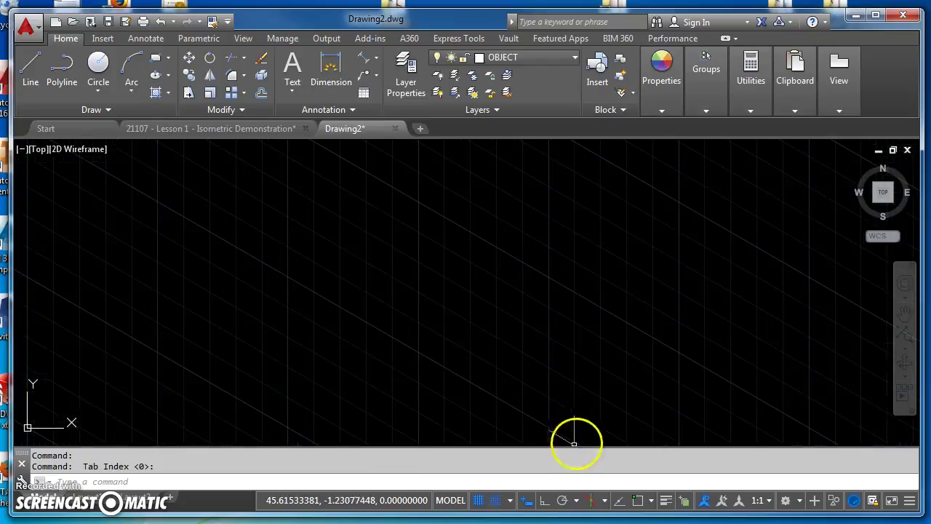
Step: Turn on Ortho, show annotations at the current scale only, and start the Line command
click(544, 502)
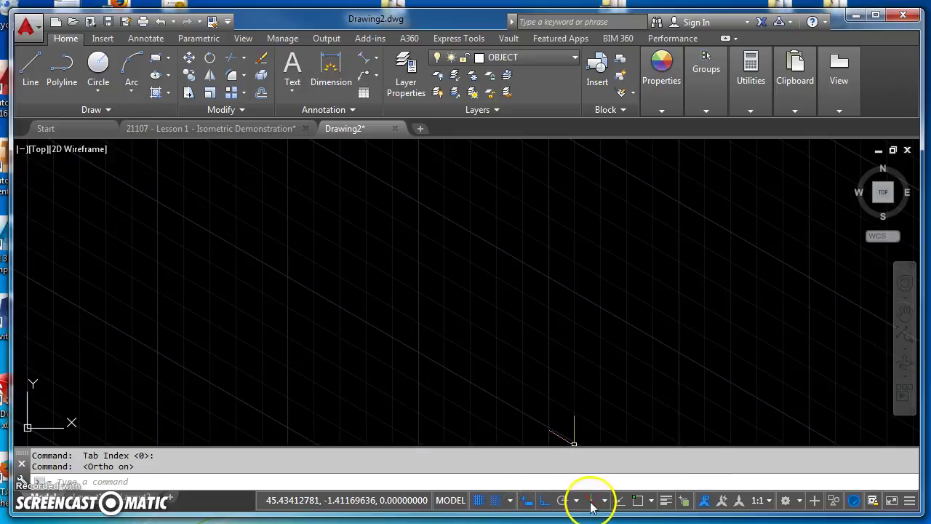
click(705, 502)
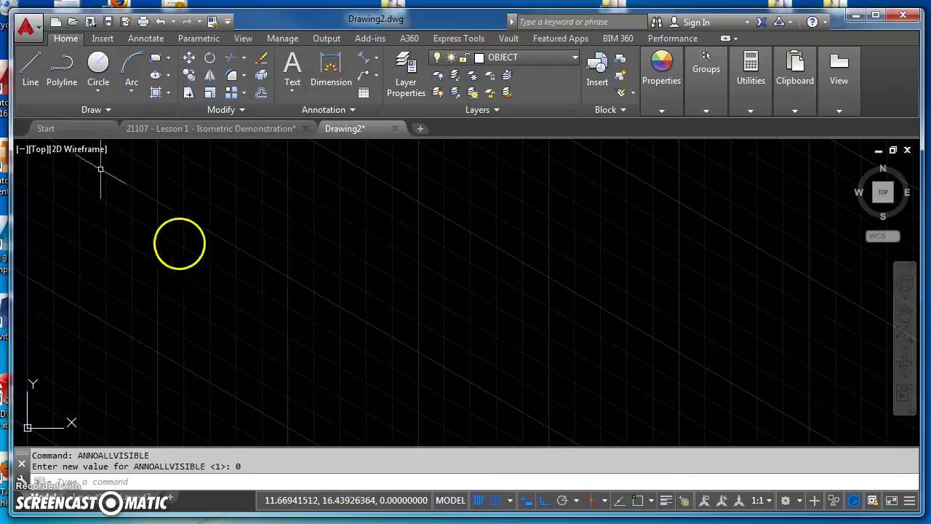
click(24, 69)
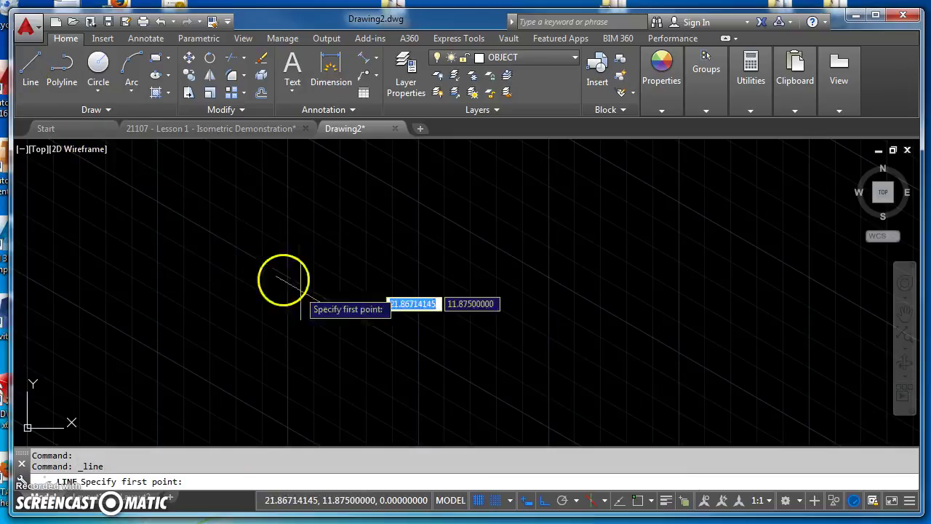
Step: Pick the outline's start point and draw the 2.75 bottom edge along 150°, cycling isoplanes with F5
click(418, 357)
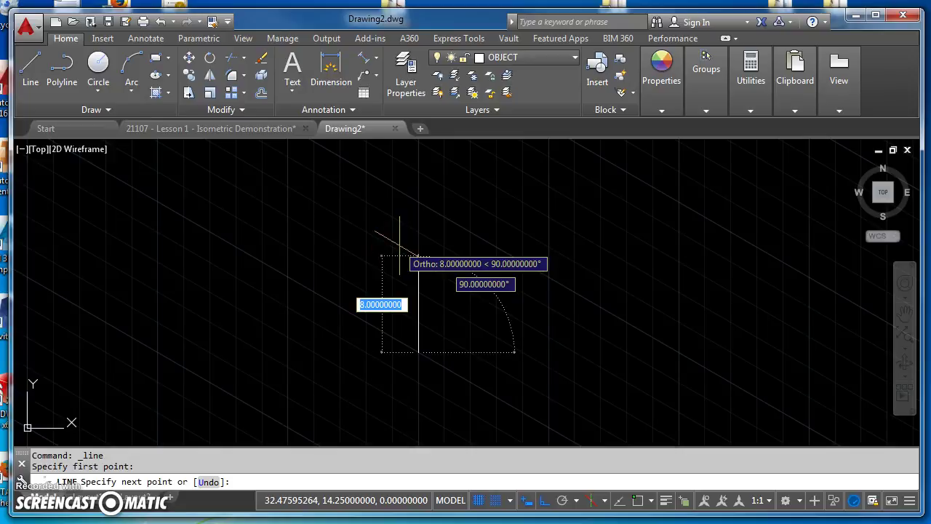
key(F5)
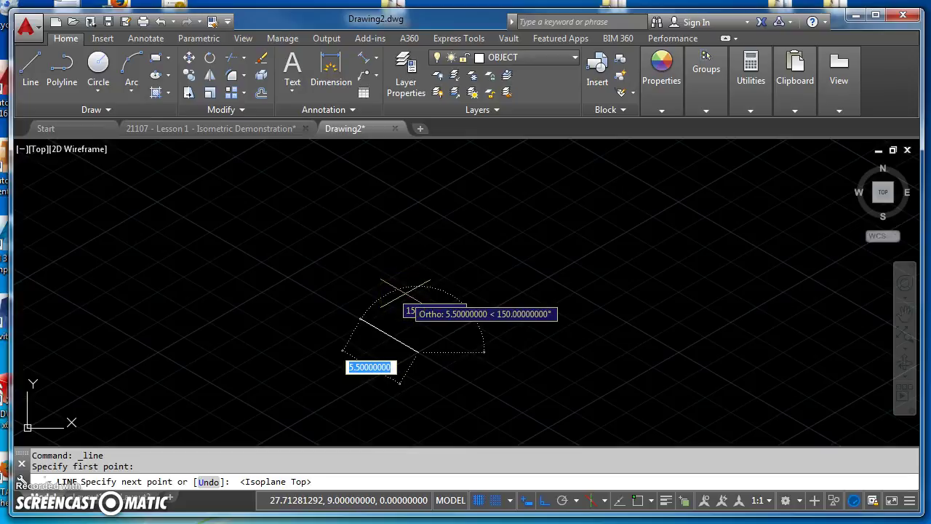
key(F5)
key(F5)
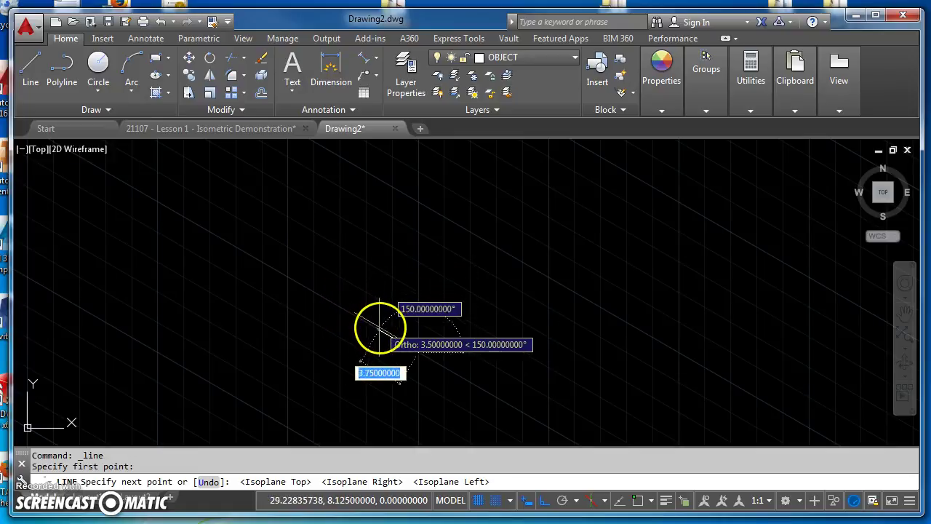
scroll(379, 328, up, 2)
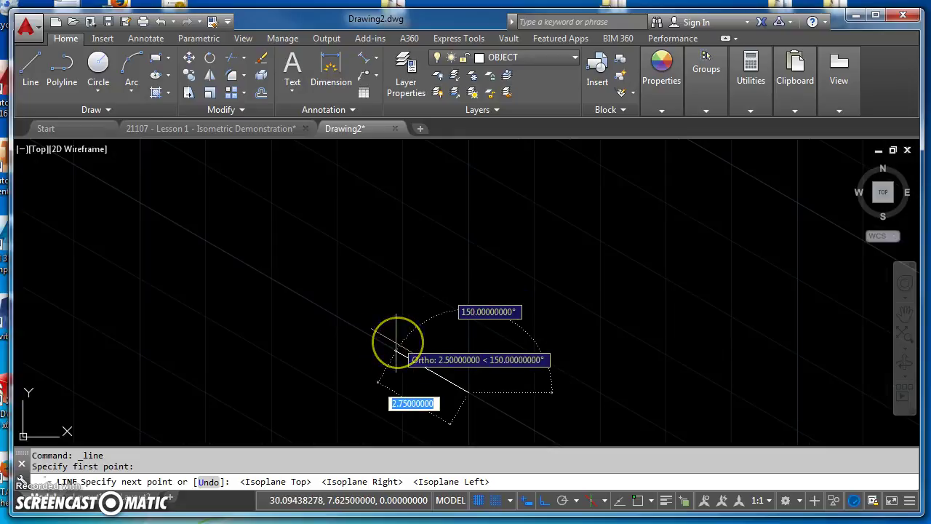
click(396, 342)
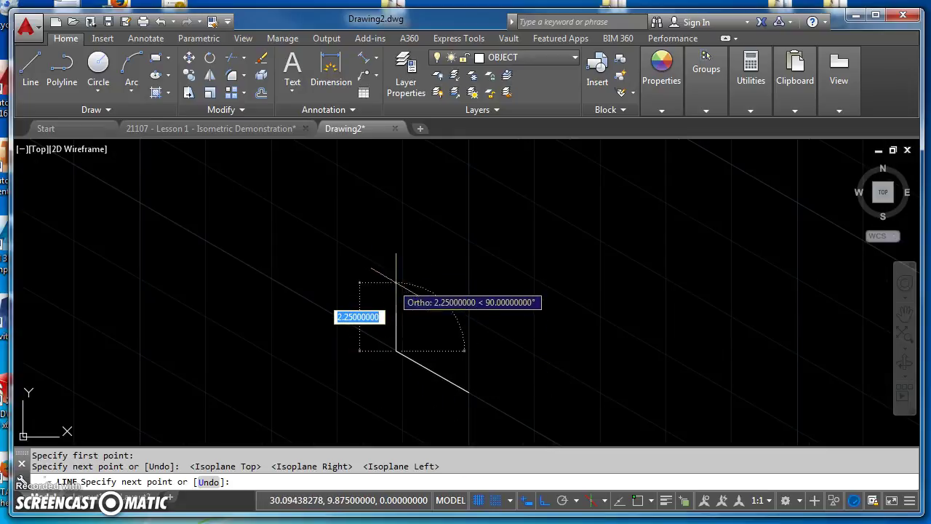
Step: Draw the vertical edge, the 0.75 segment at 330°, the 0.25 step, the 0.5 segment at 330°, and the next drop
click(396, 288)
scroll(397, 288, up, 2)
middle_drag(395, 281, 372, 199)
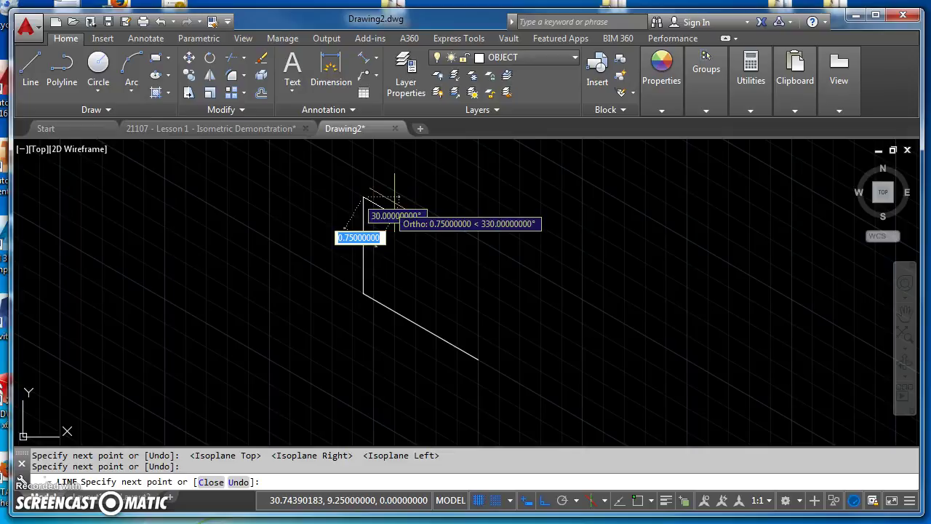
click(388, 223)
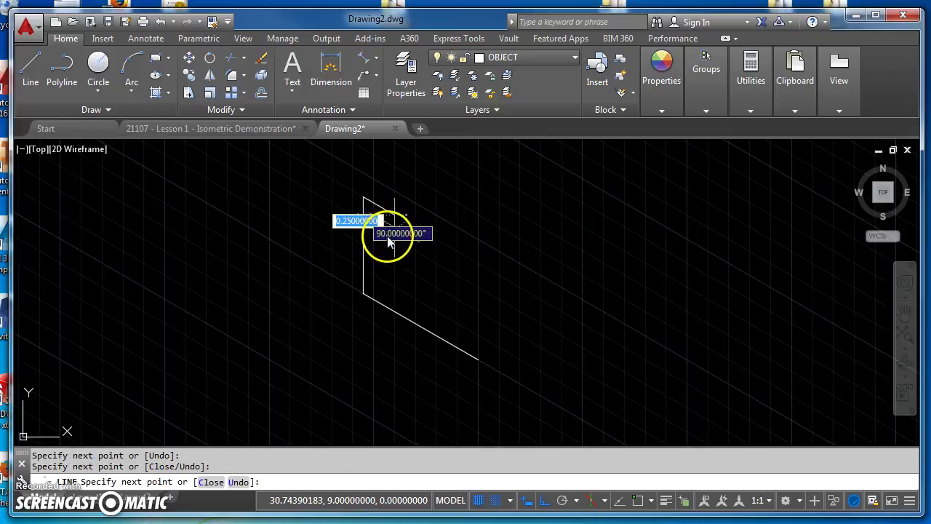
click(393, 233)
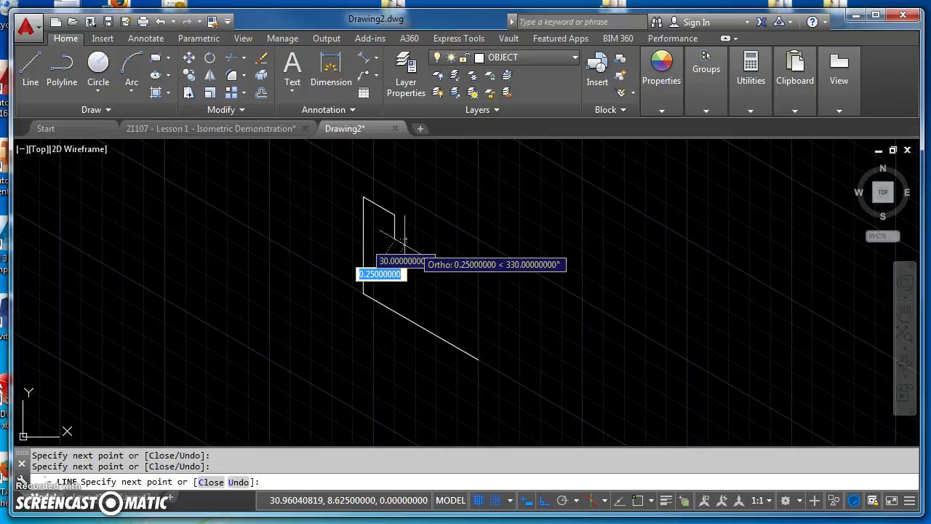
scroll(405, 240, up, 5)
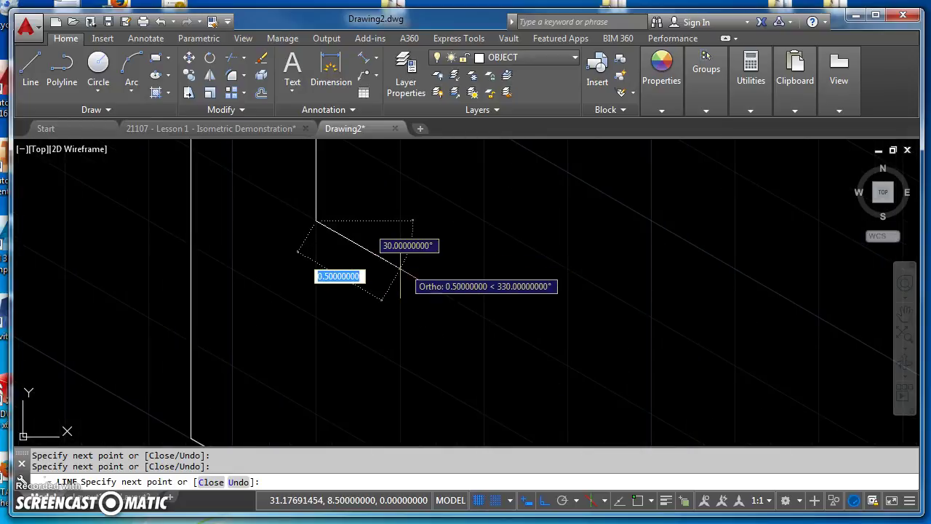
scroll(406, 302, down, 2)
click(405, 295)
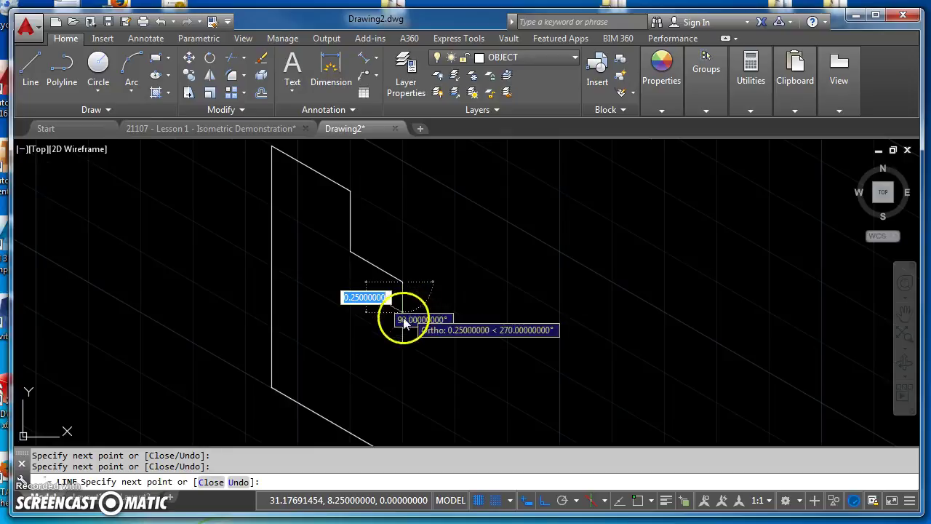
middle_drag(399, 337, 403, 302)
click(380, 288)
Step: Add the 1.5 segment at 330°, 1.0 down, 1.25 up and 1.75 at 330°
scroll(407, 313, down, 2)
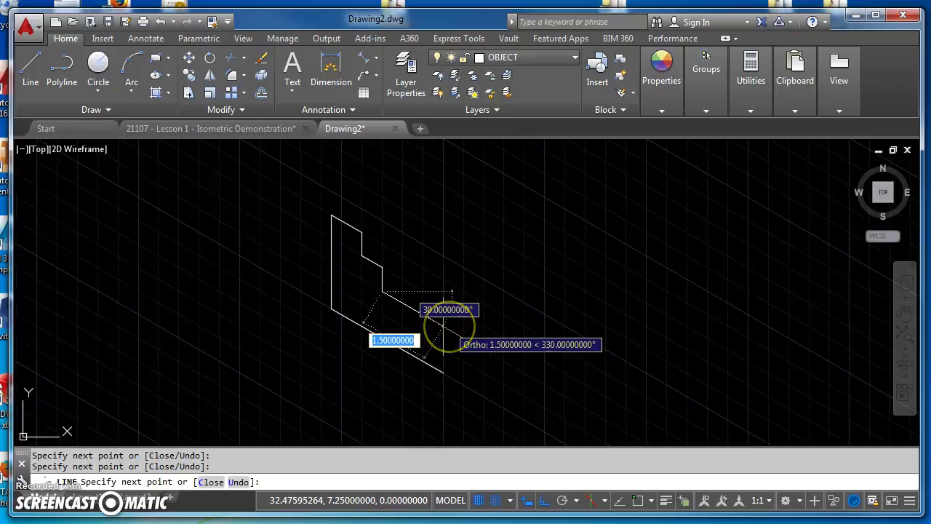
click(444, 327)
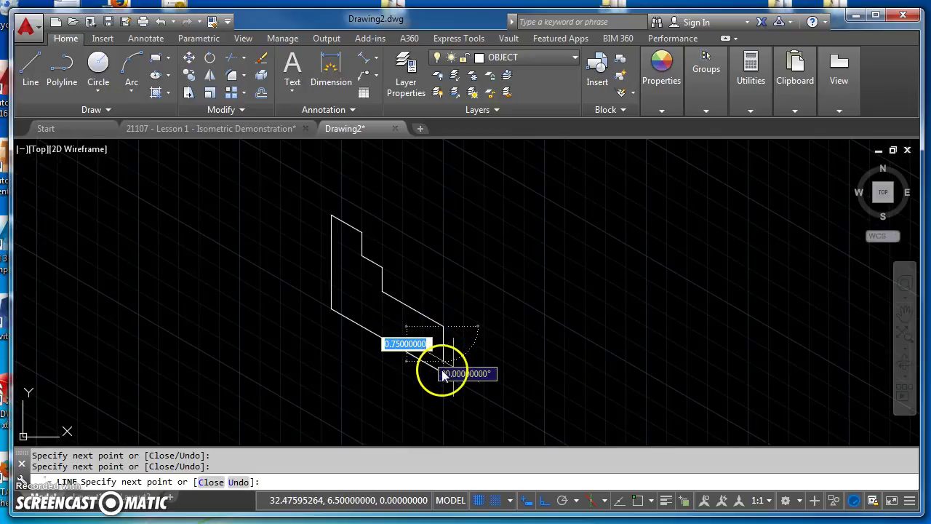
scroll(442, 377, up, 2)
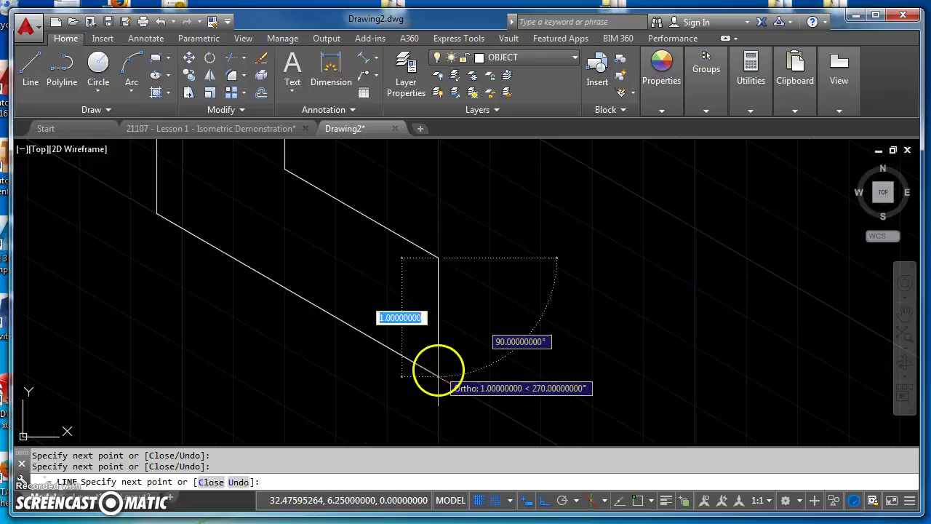
click(438, 377)
scroll(461, 343, down, 3)
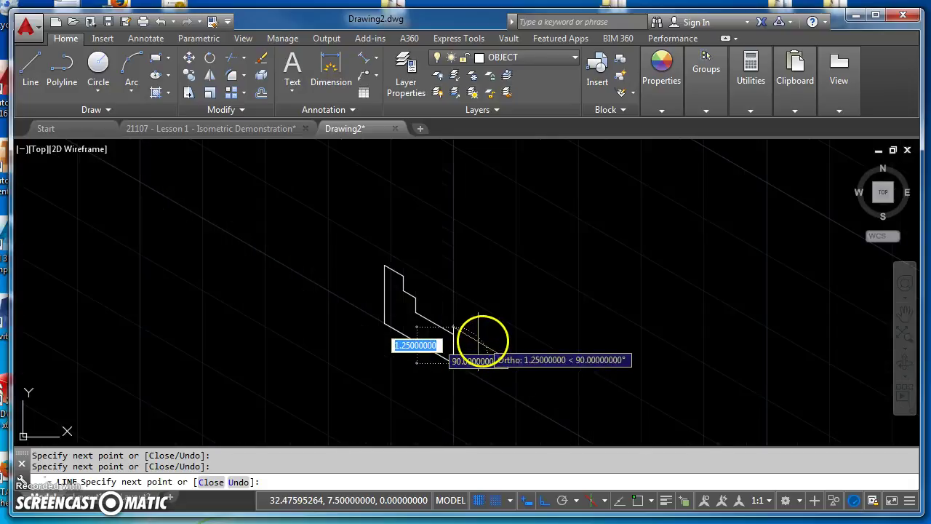
click(480, 344)
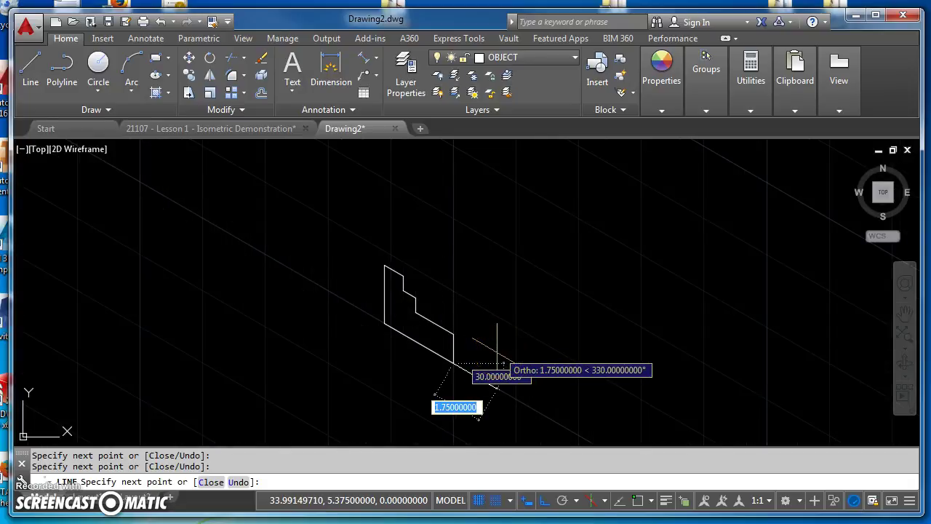
click(476, 367)
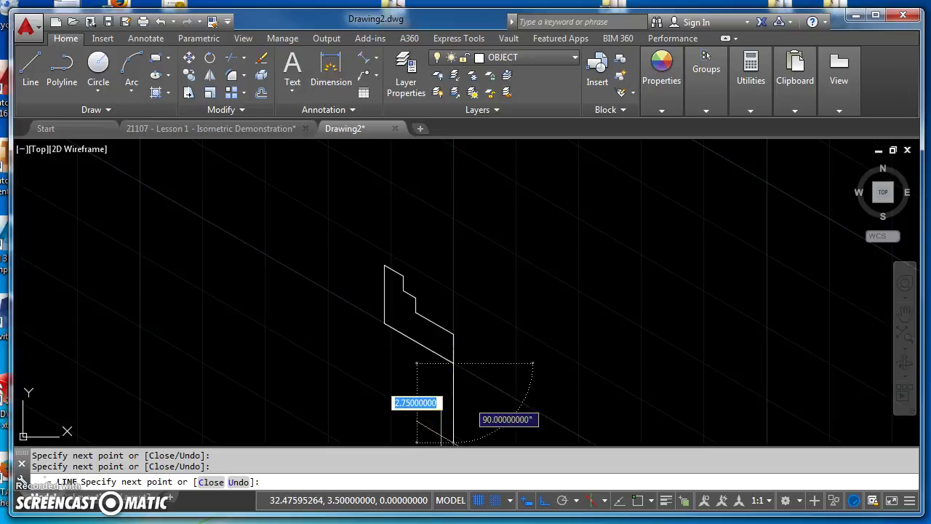
key(alt+Tab)
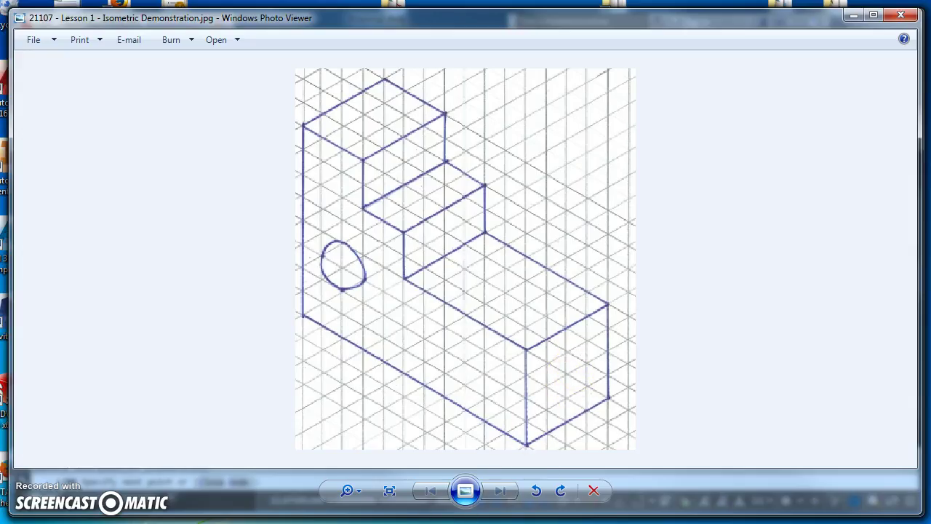
Step: Add the 1.0 segment at 30° on Isoplane Top, then 0.75 vertical and 210° segments on Isoplane Right
key(alt+Tab)
scroll(495, 361, up, 2)
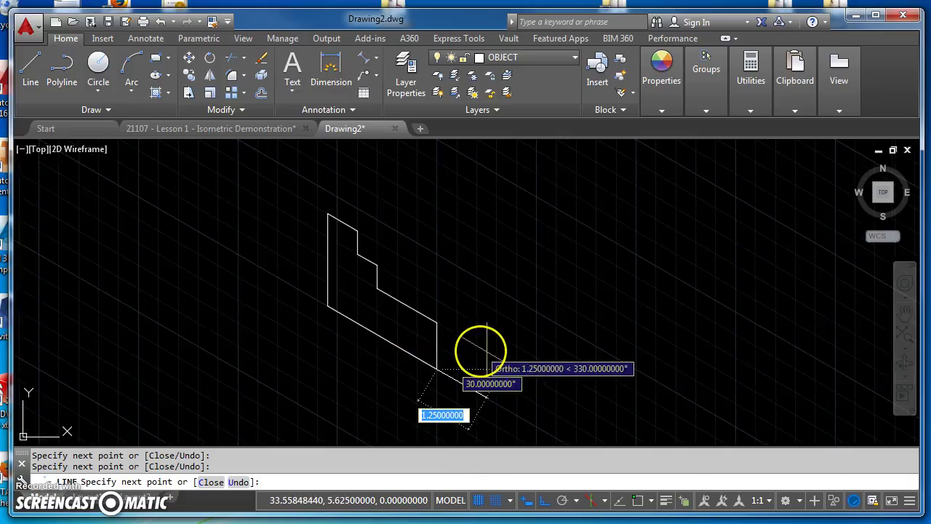
key(F5)
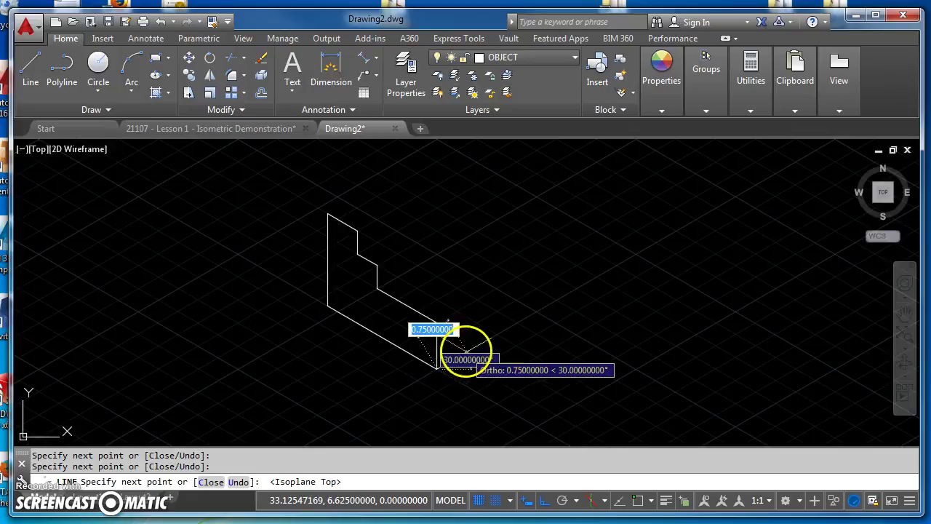
click(468, 350)
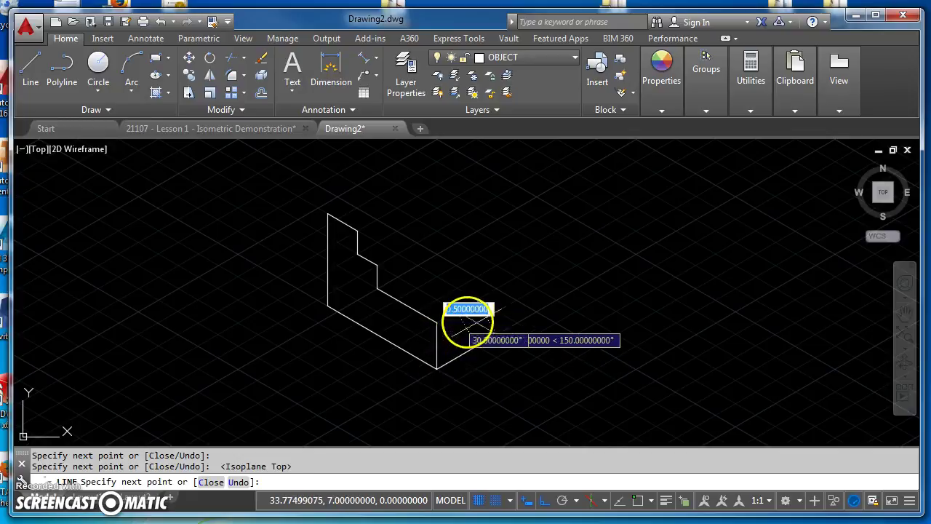
key(F5)
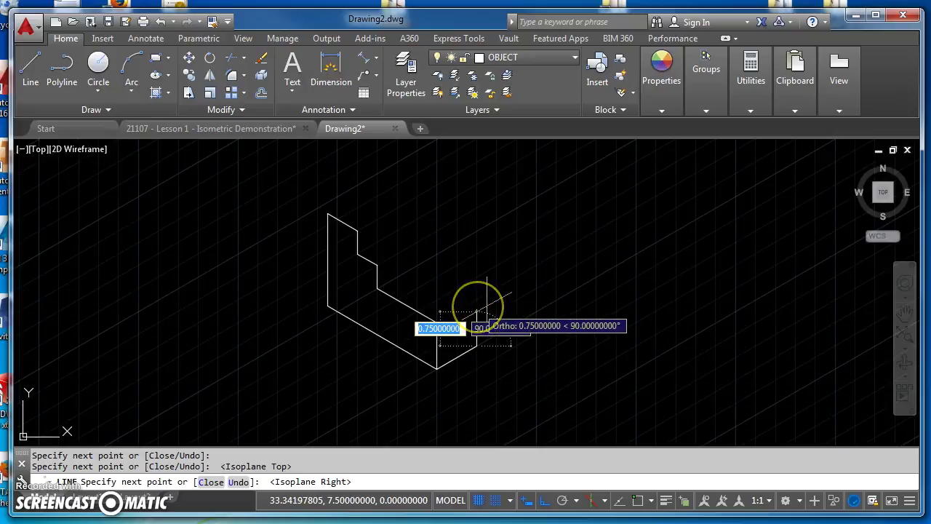
click(464, 321)
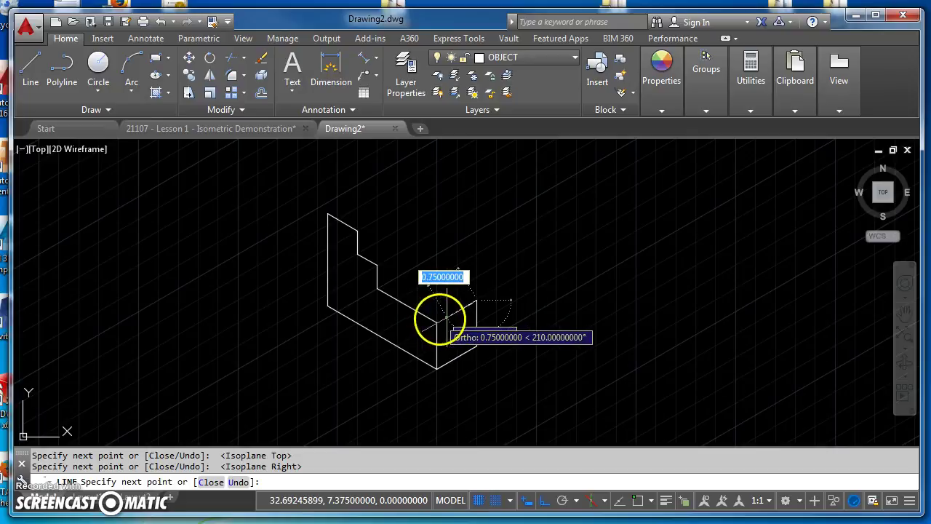
scroll(443, 317, up, 4)
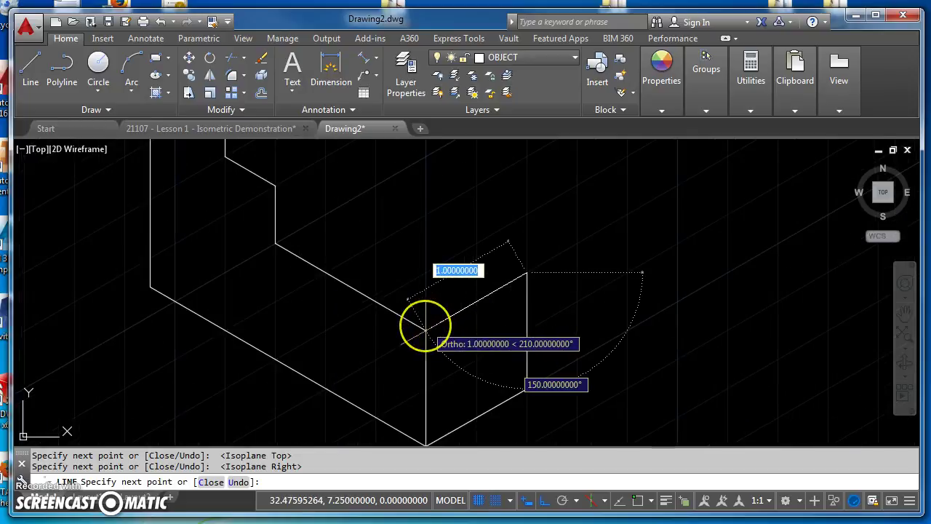
click(426, 331)
scroll(438, 273, down, 2)
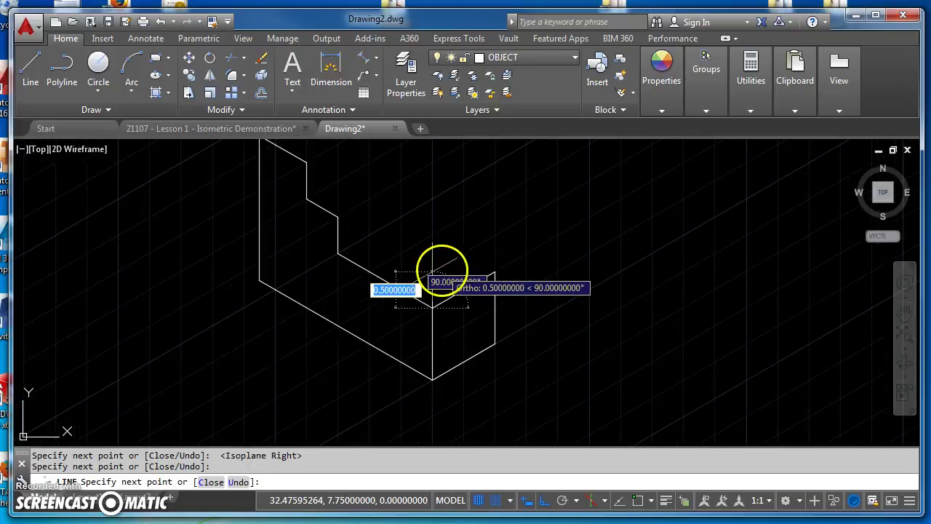
key(Escape)
key(Escape)
scroll(473, 277, down, 1)
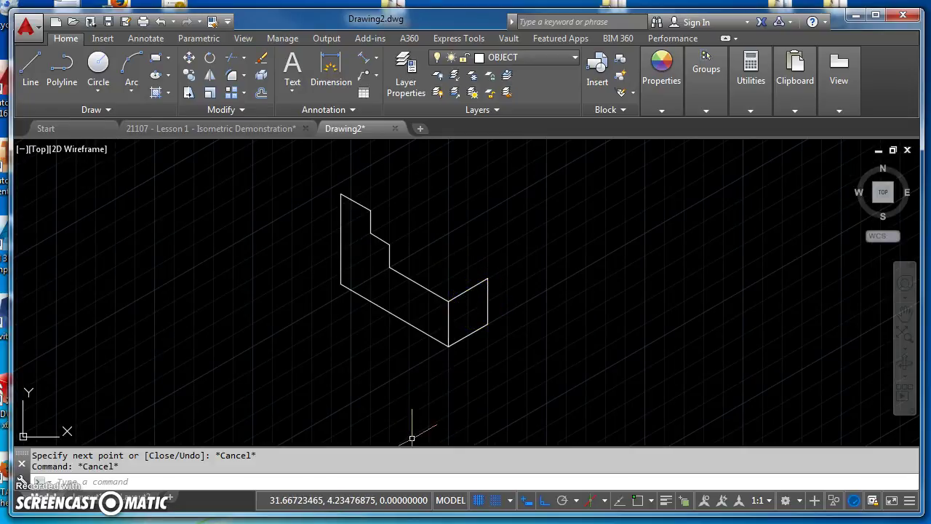
key(alt+Tab)
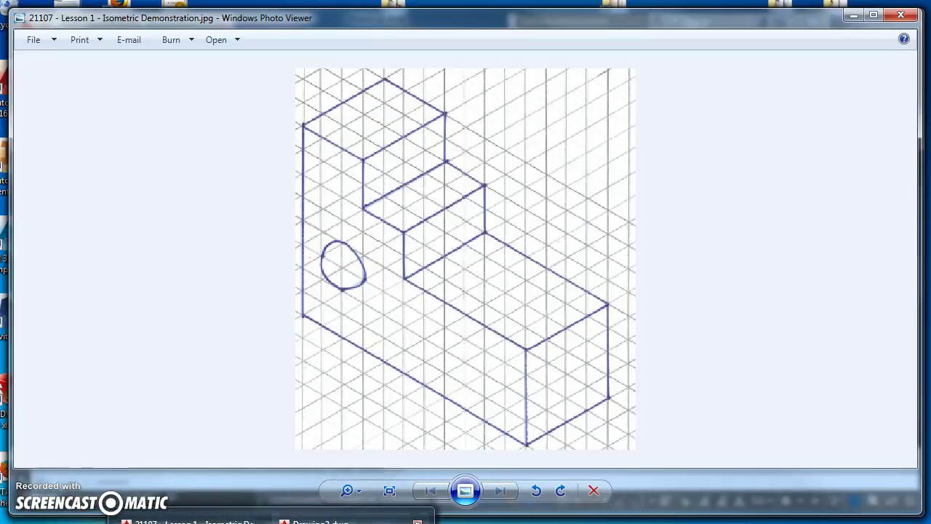
Step: Return from the reference sketch to Drawing2 via the AutoCAD taskbar button
click(321, 521)
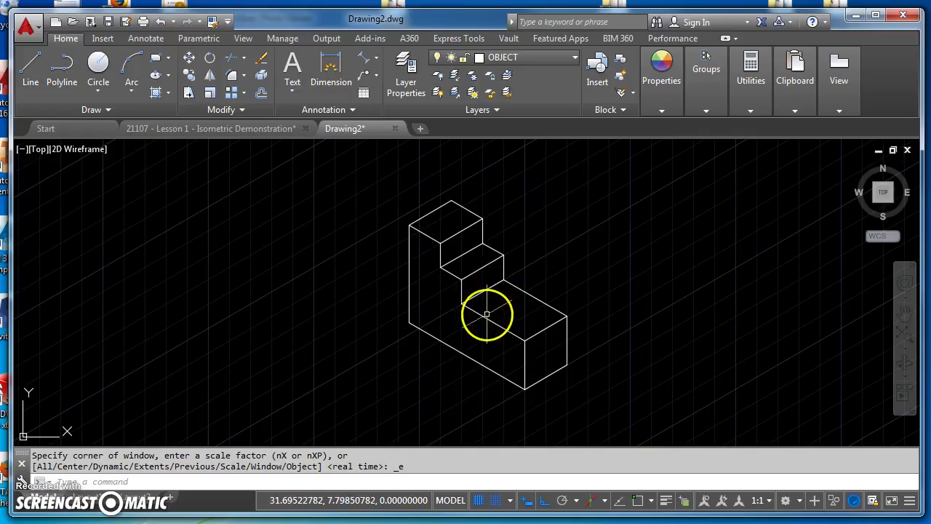
Step: Start an Isocircle elliptical arc and place its centre on the block's left face
scroll(444, 341, up, 2)
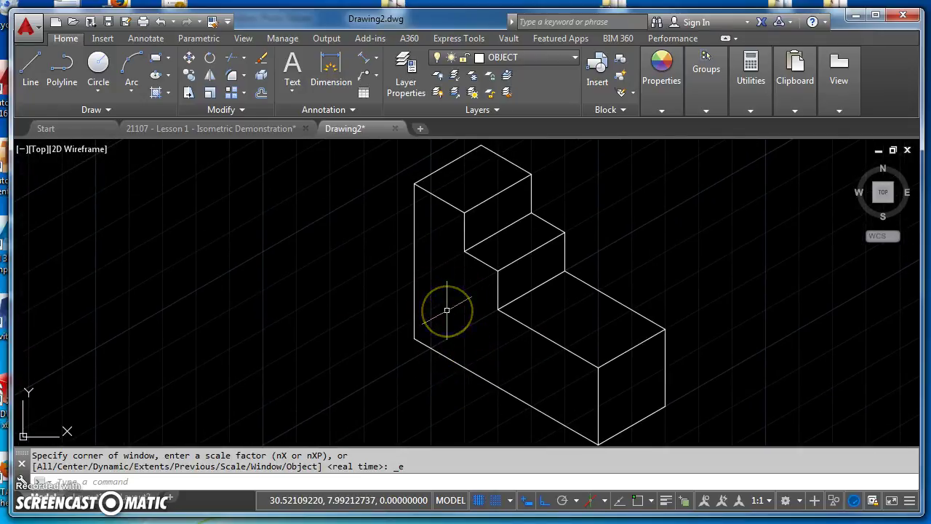
click(167, 75)
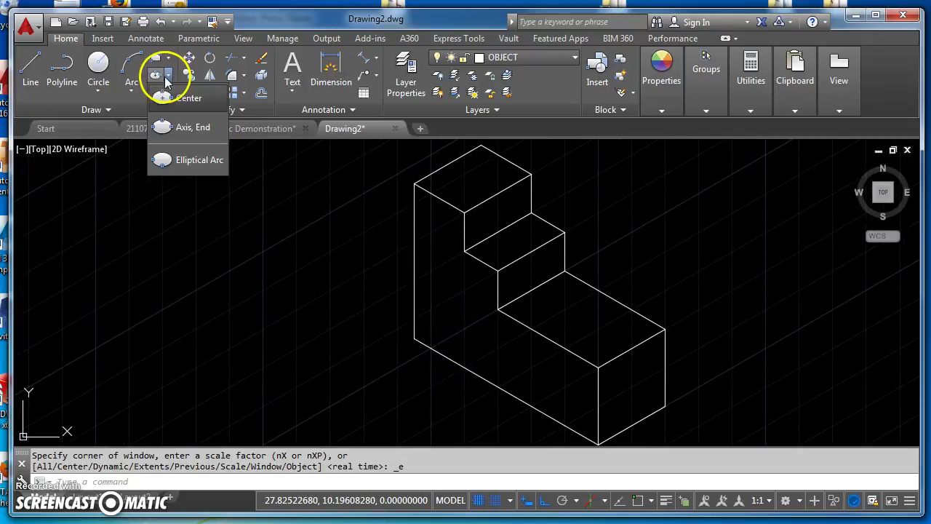
click(190, 162)
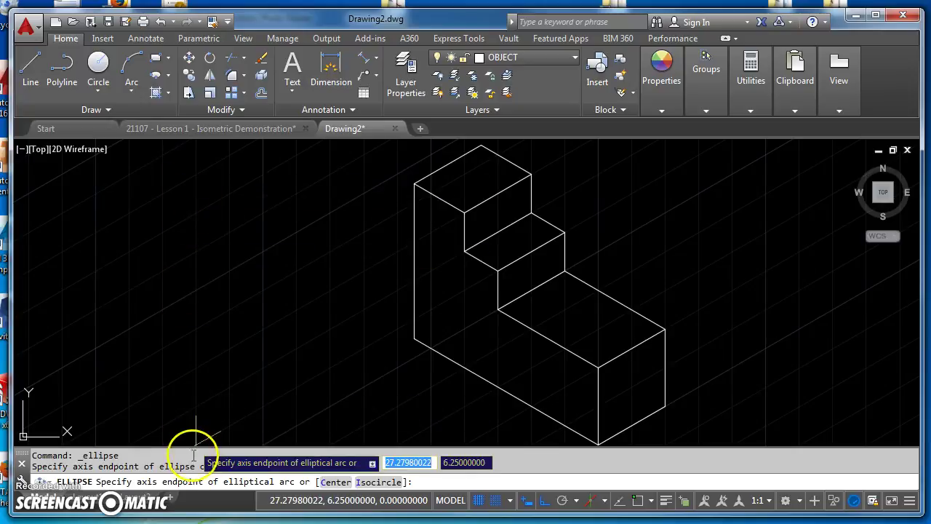
click(377, 483)
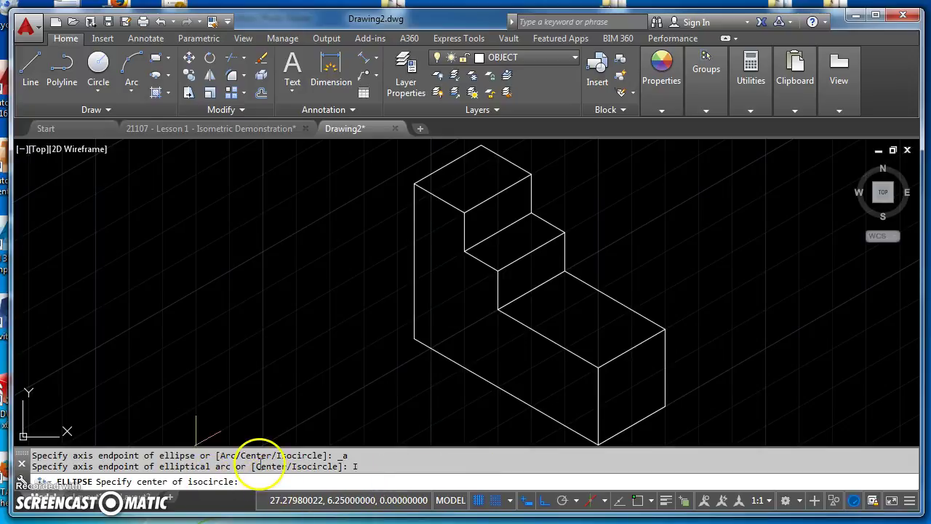
click(415, 340)
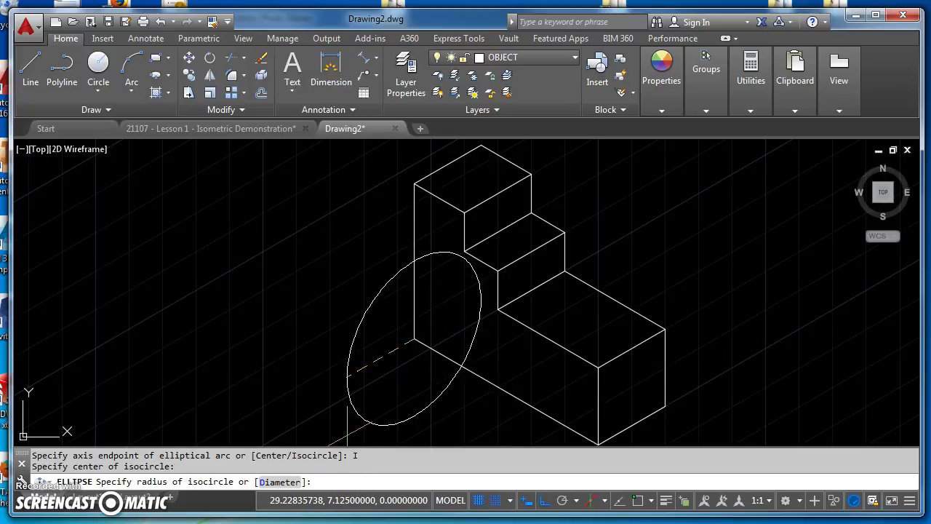
key(alt+Tab)
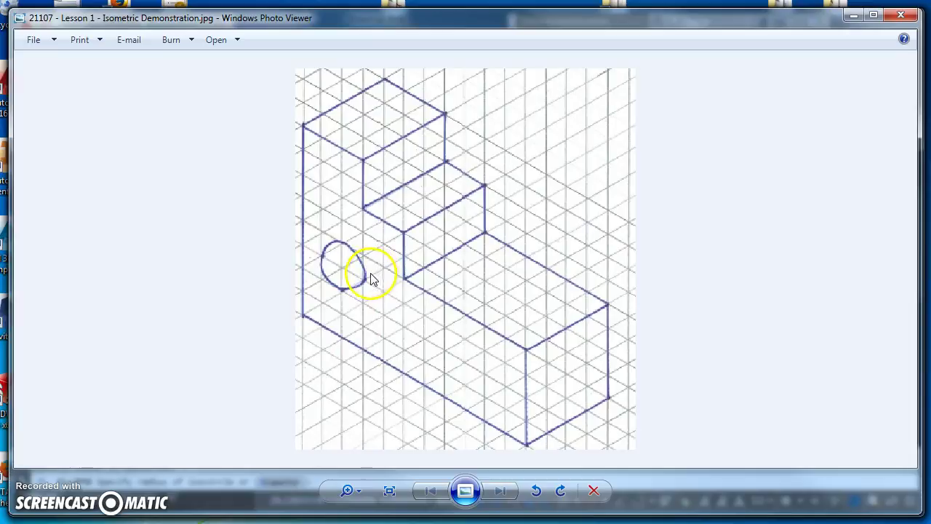
Step: On Isoplane Left, finish the isocircle with radius 0.25 and its start and end angles
key(alt+Tab)
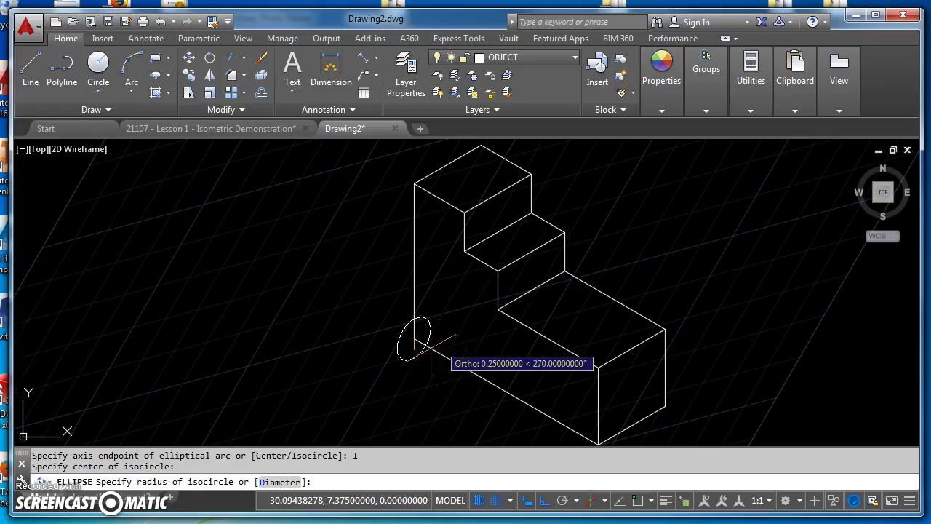
key(F5)
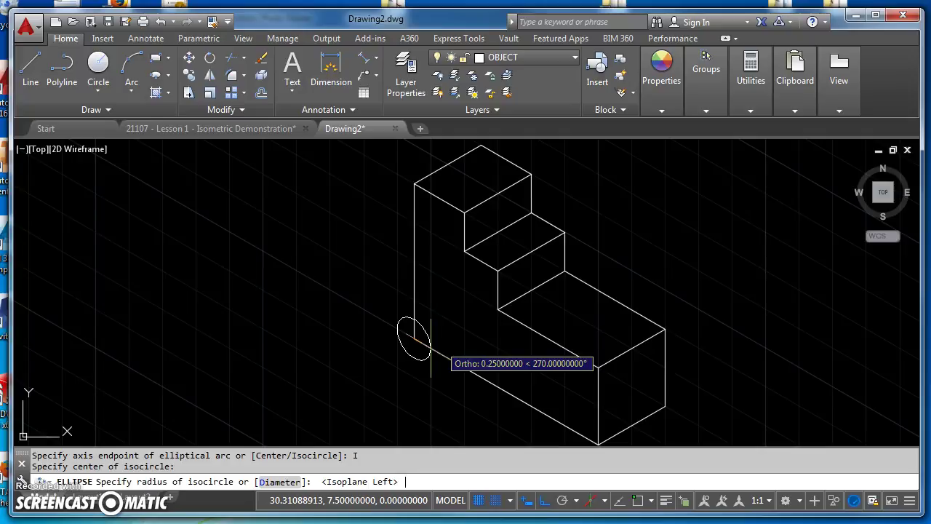
click(430, 342)
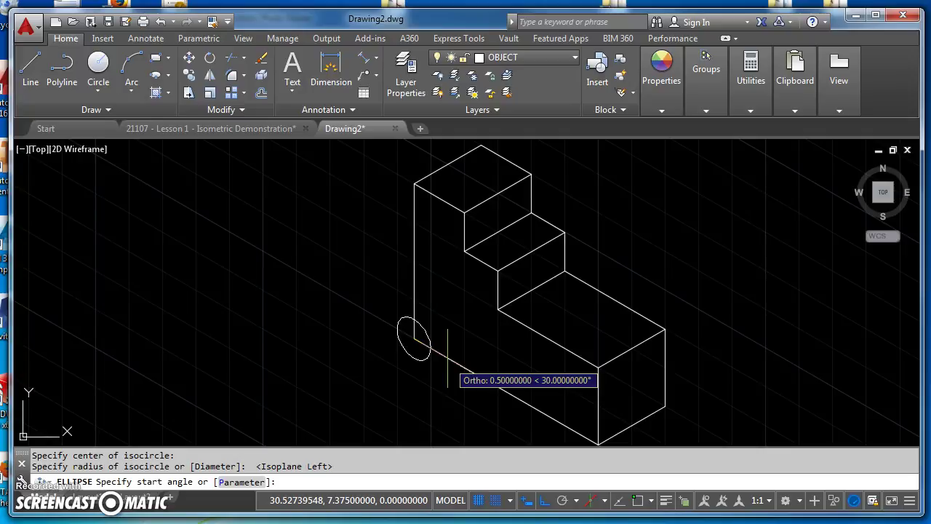
click(448, 357)
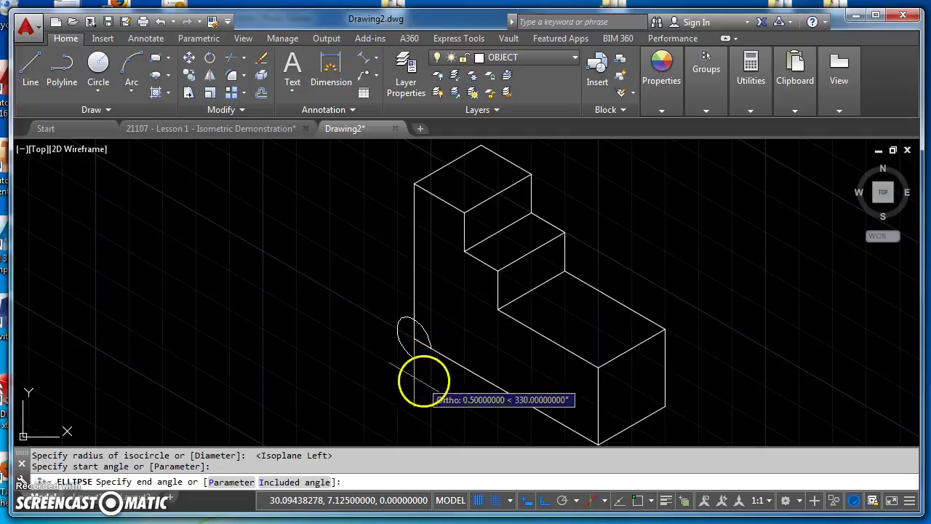
click(480, 379)
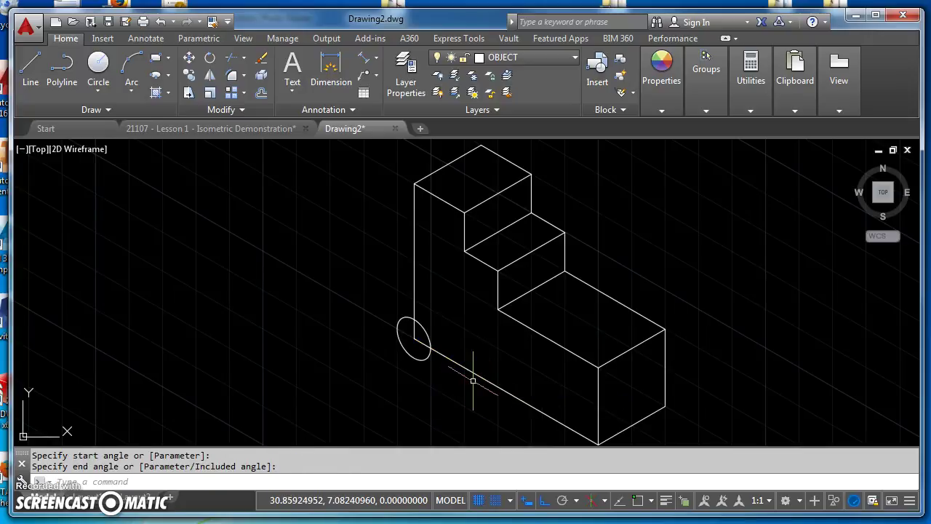
click(350, 371)
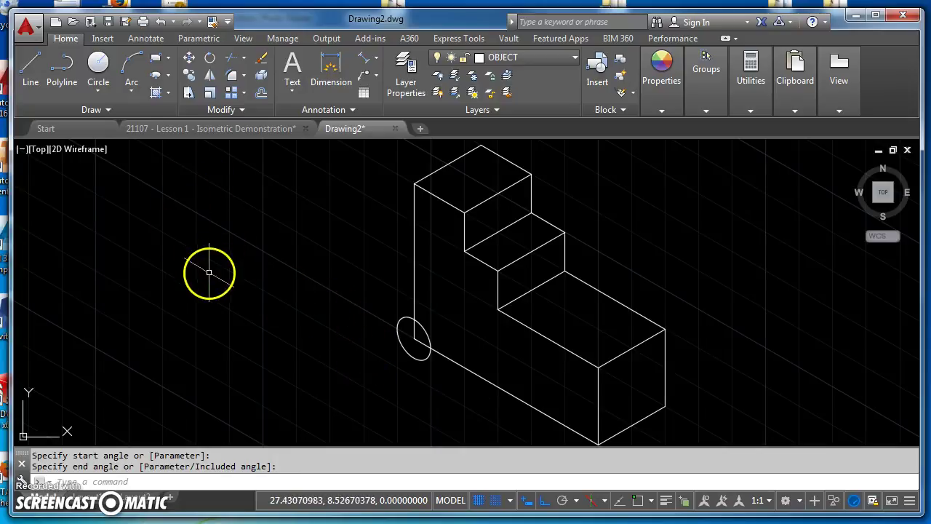
Step: Move the isocircle 0.5 along the 330° isometric axis
text(M)
key(Return)
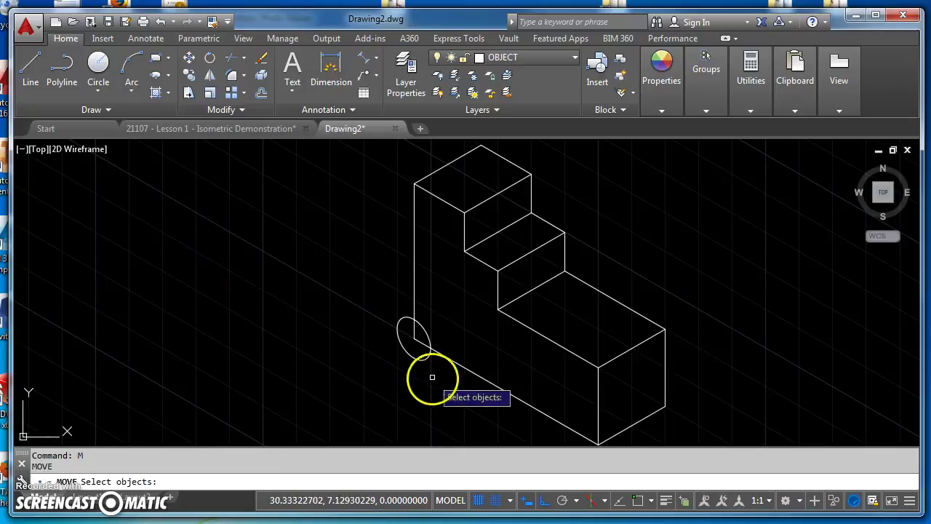
click(427, 354)
key(Return)
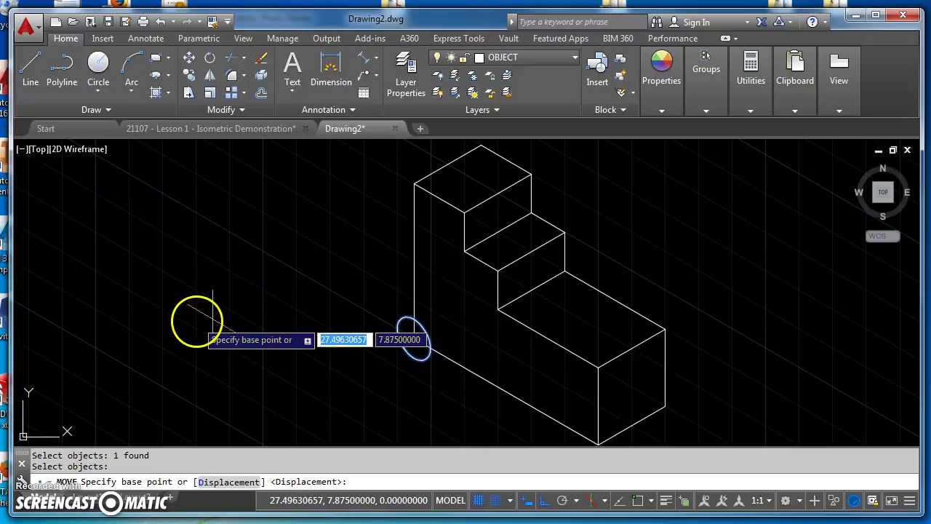
click(209, 313)
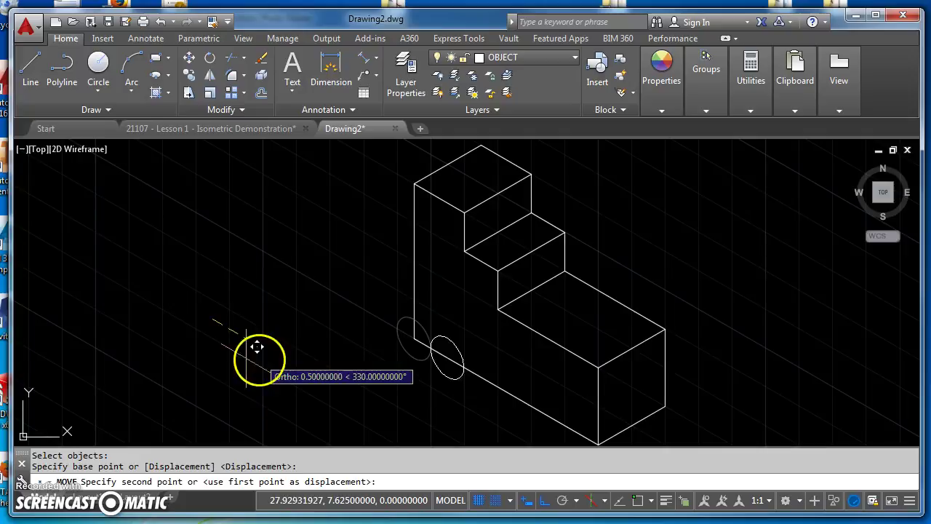
key(alt+Tab)
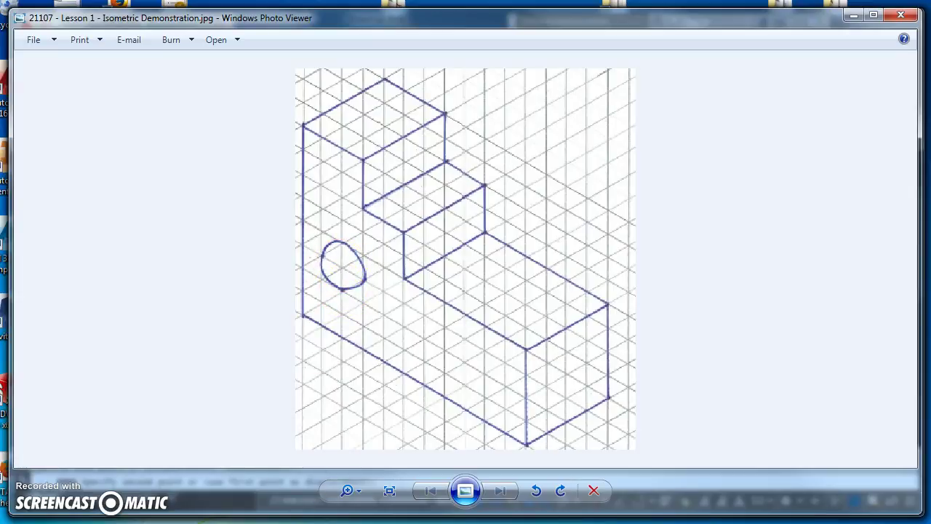
key(alt+Tab)
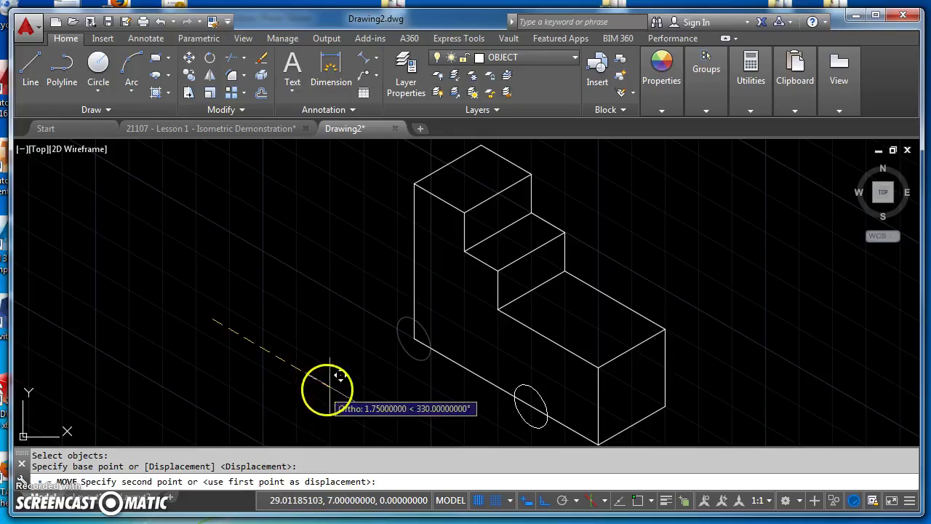
text(.25)
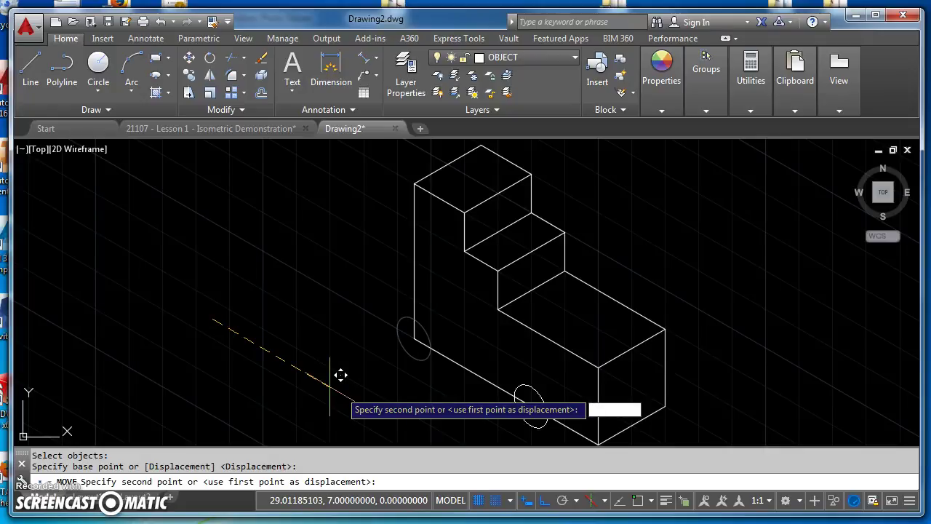
text(5)
key(Return)
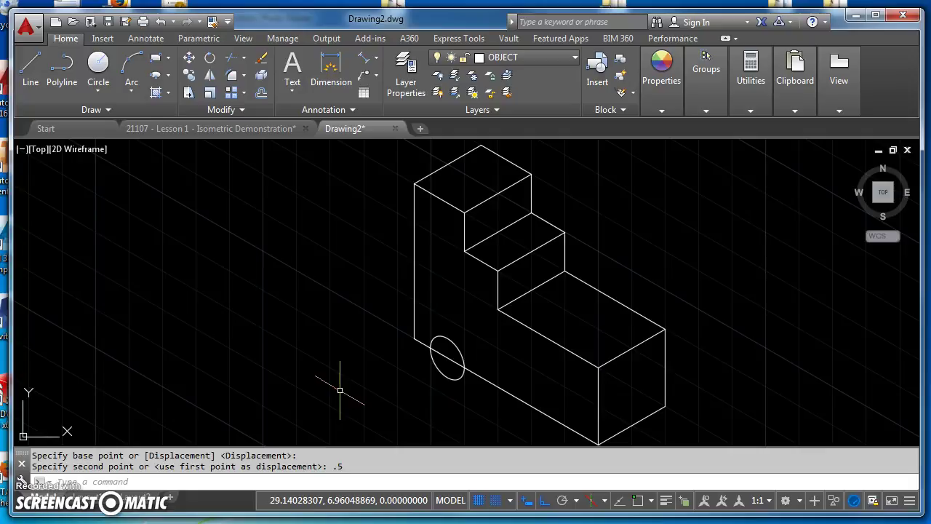
Step: Move the isocircle 0.75 straight up and fit the whole part in view
key(Return)
text(p)
key(Return)
key(Return)
click(312, 401)
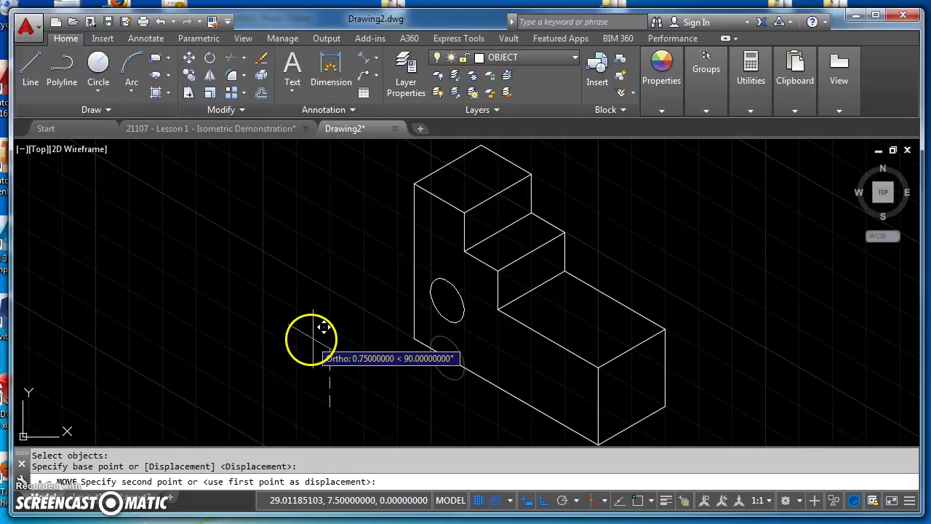
text(.75)
key(Return)
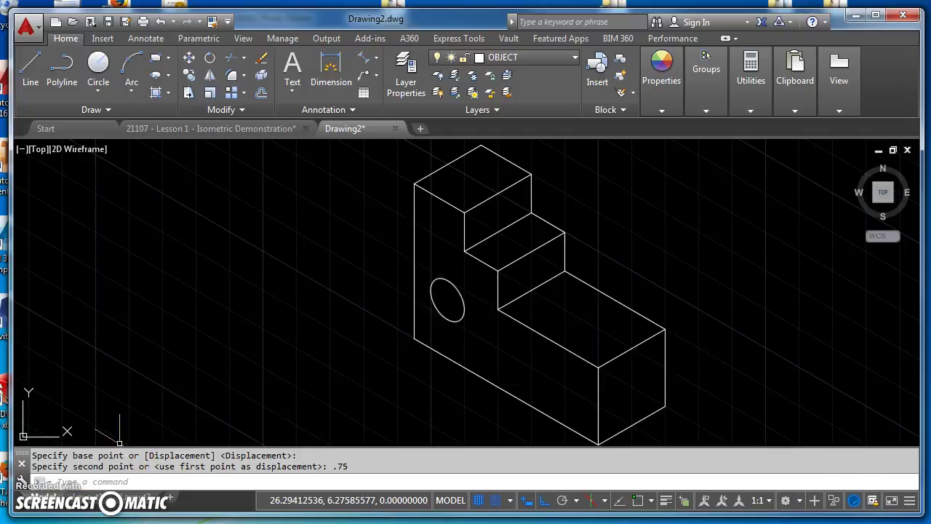
key(Return)
middle_click(291, 324)
middle_click(291, 323)
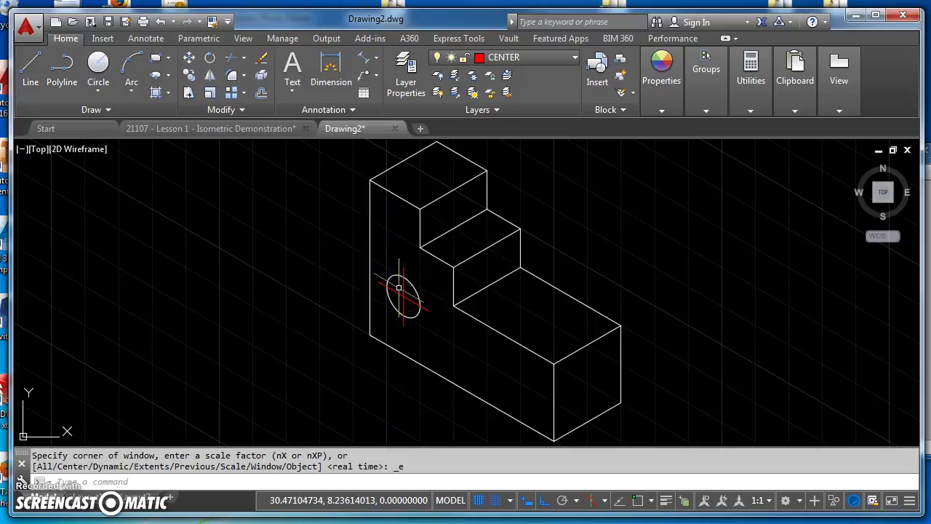
Step: Switch to the 21107 - Lesson 1 - Isometric Demonstration drawing tab for reference
click(239, 128)
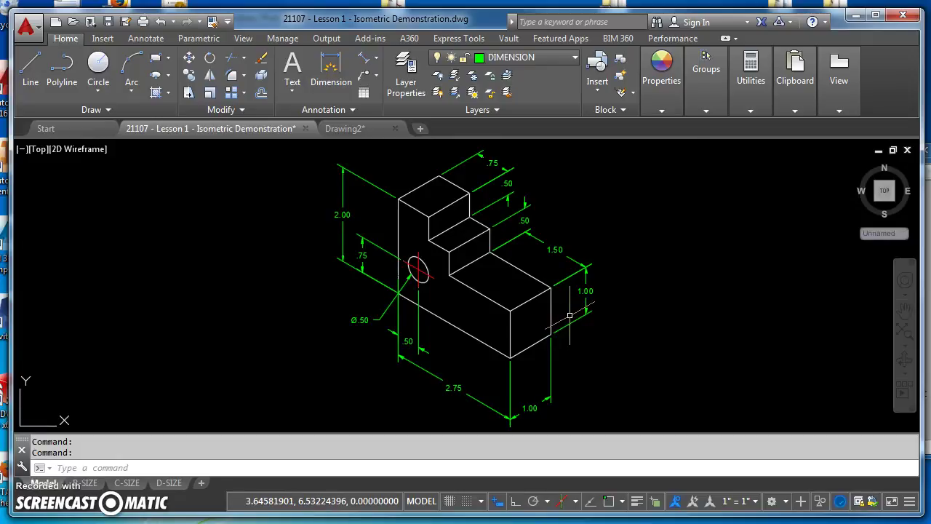
Step: Look over the Lesson 1 example's lower dimensions, then return to the Drawing2 block and centre it
scroll(575, 357, up, 3)
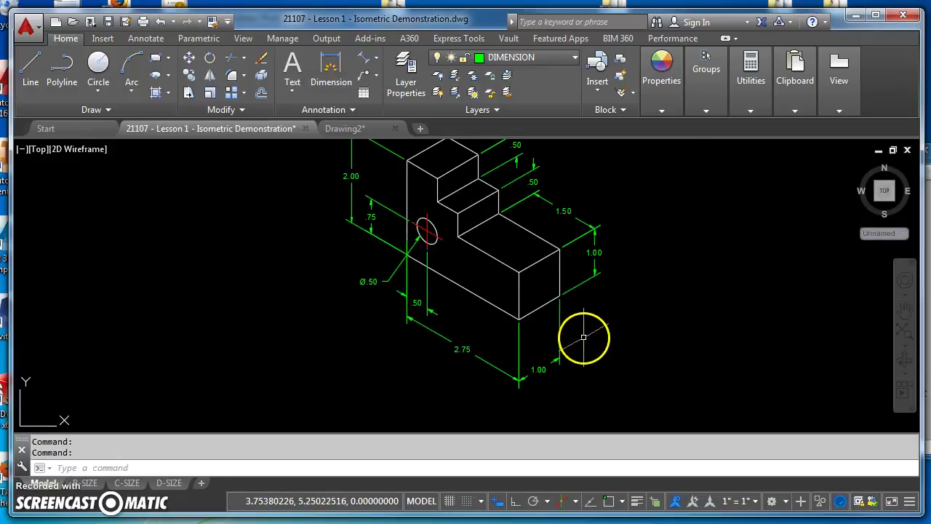
middle_drag(567, 360, 605, 335)
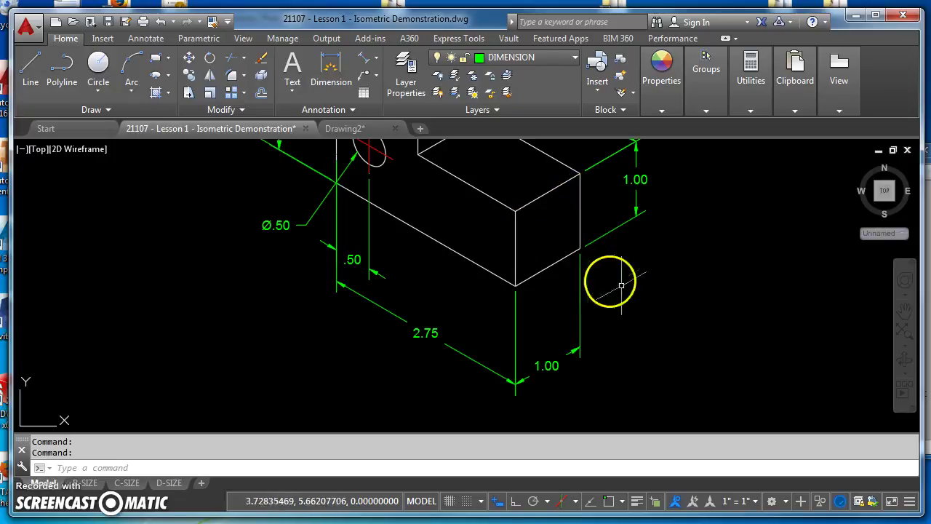
scroll(635, 288, down, 3)
middle_drag(473, 343, 260, 389)
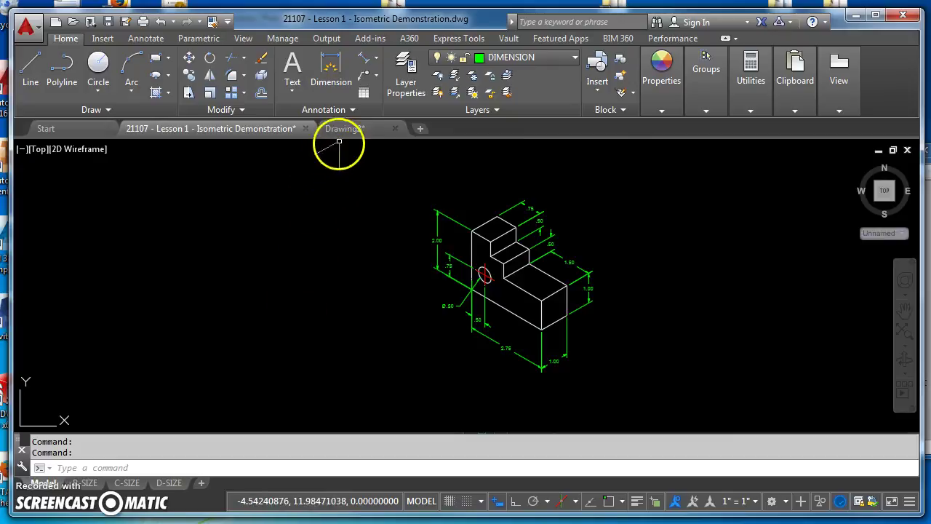
click(343, 128)
middle_drag(524, 306, 505, 332)
Step: Add an aligned 1.0000 dimension to the block's front-right edge with Osnap on
click(377, 57)
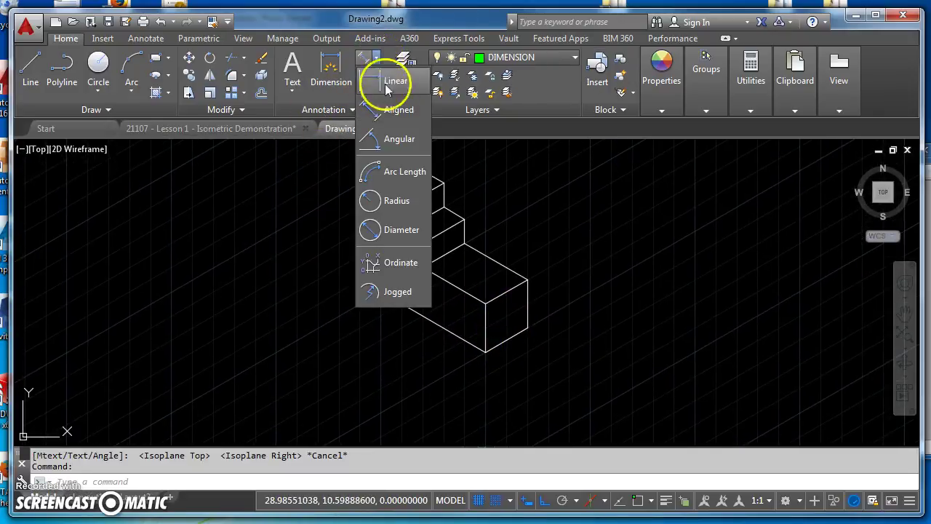
click(394, 115)
scroll(493, 375, up, 5)
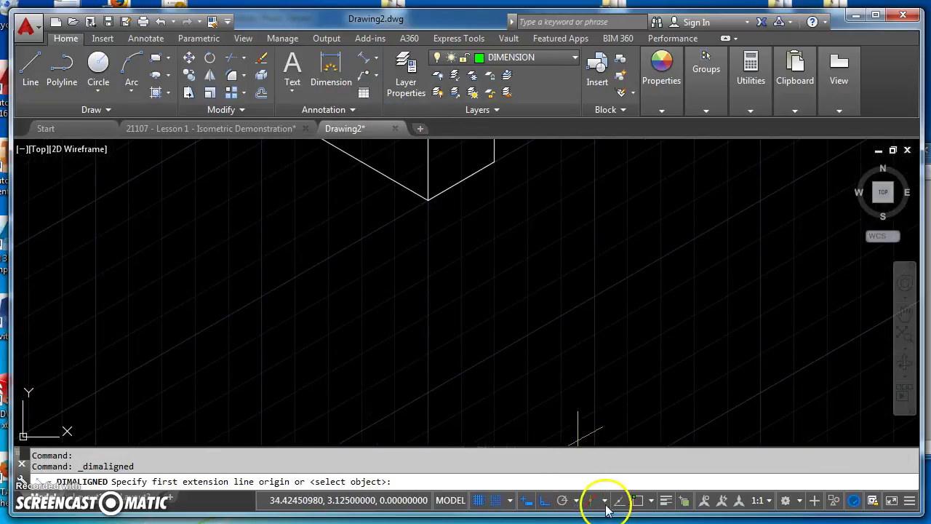
click(638, 502)
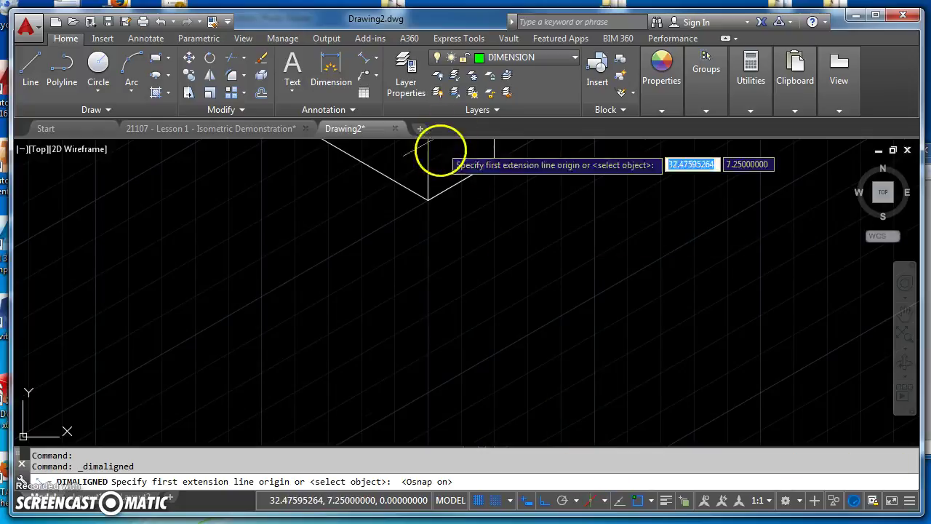
click(428, 199)
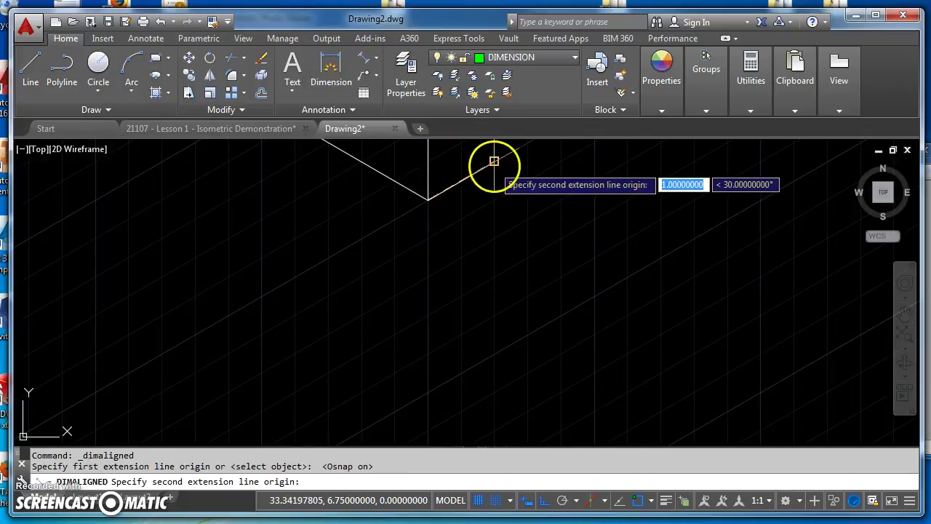
click(494, 161)
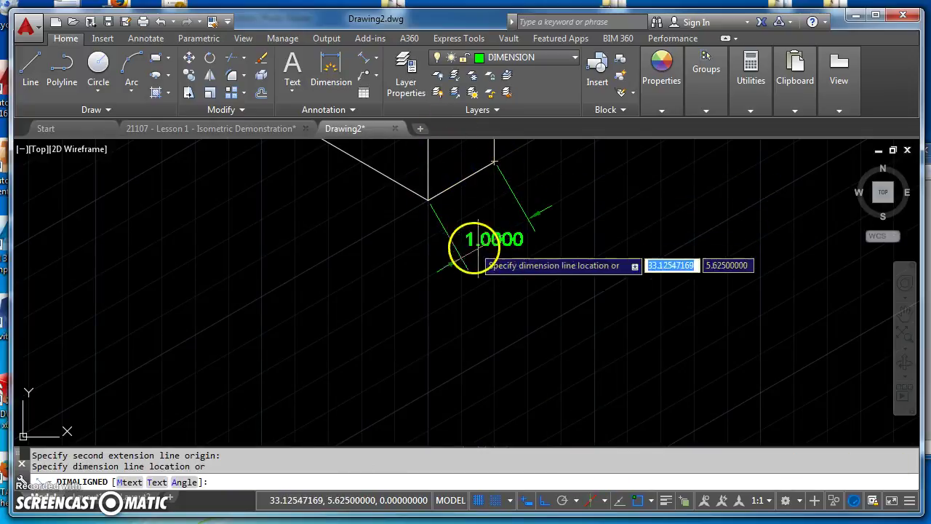
scroll(486, 267, down, 3)
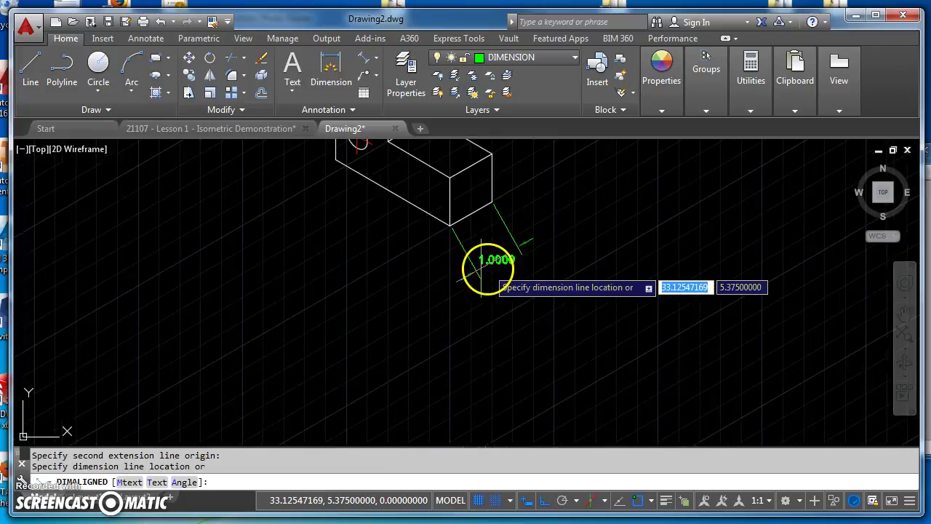
click(438, 249)
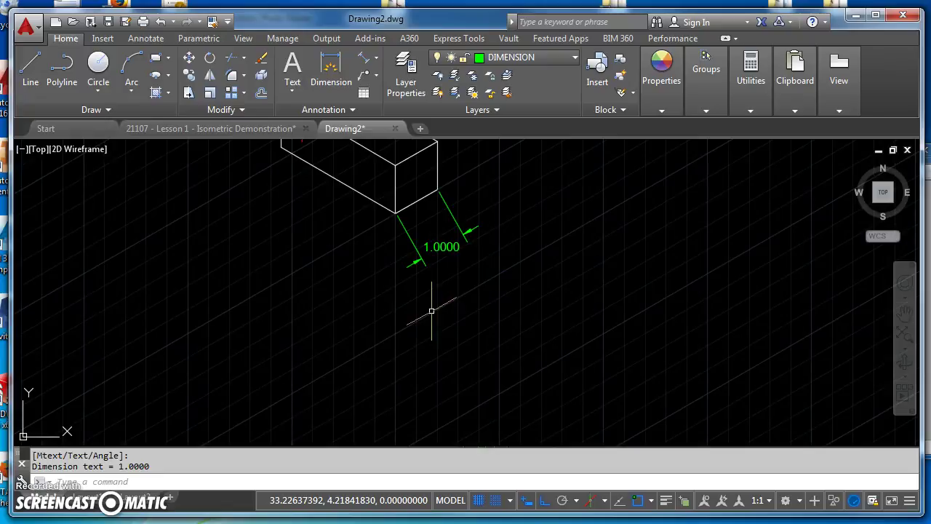
Step: Oblique the 1.0000 dimension's extension lines to 90°, then return to the Lesson 1 example
scroll(420, 331, down, 2)
scroll(433, 282, up, 2)
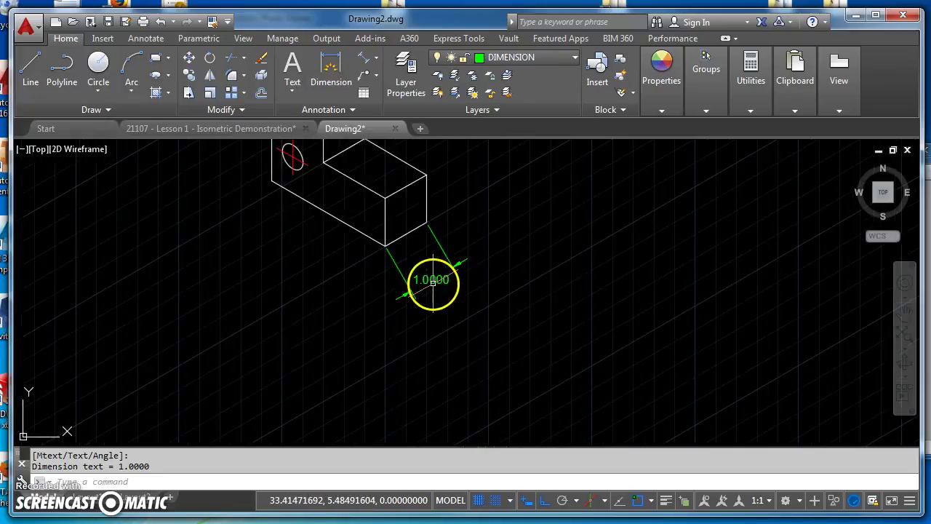
click(149, 38)
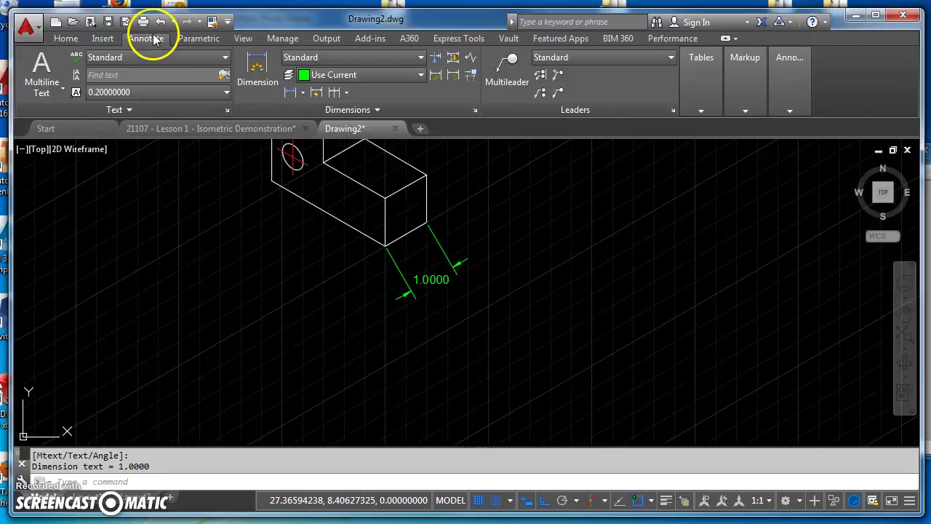
click(350, 110)
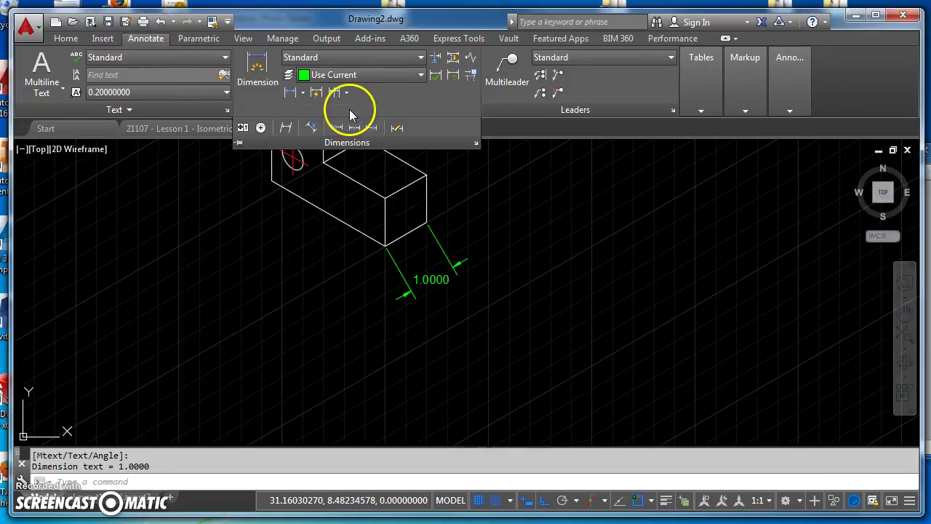
click(287, 130)
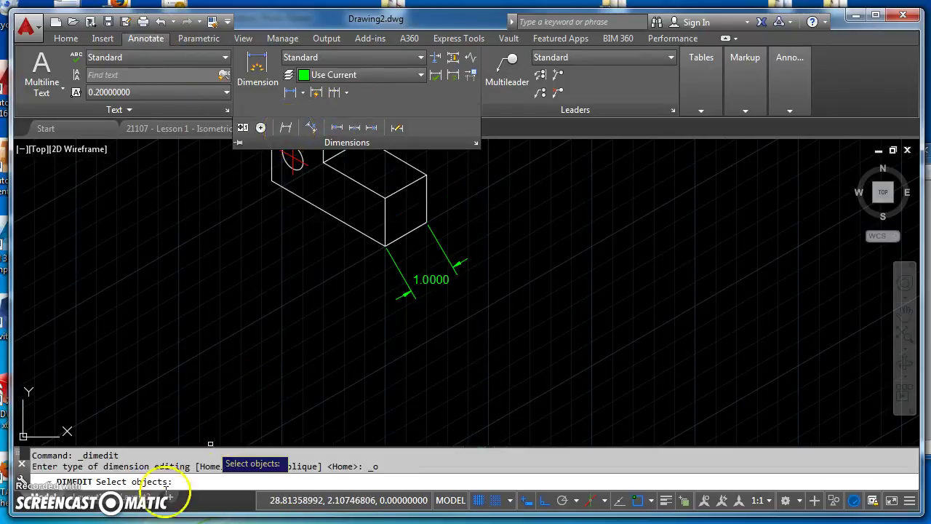
click(404, 278)
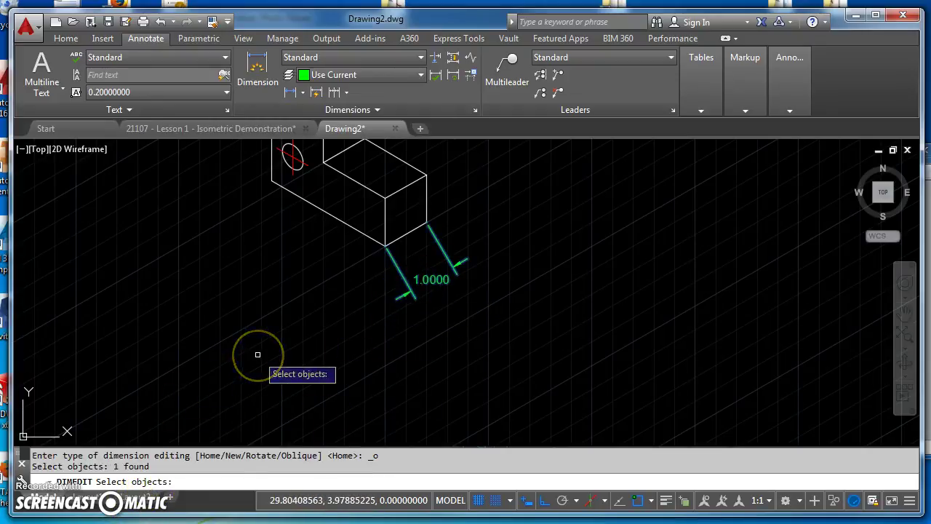
key(Return)
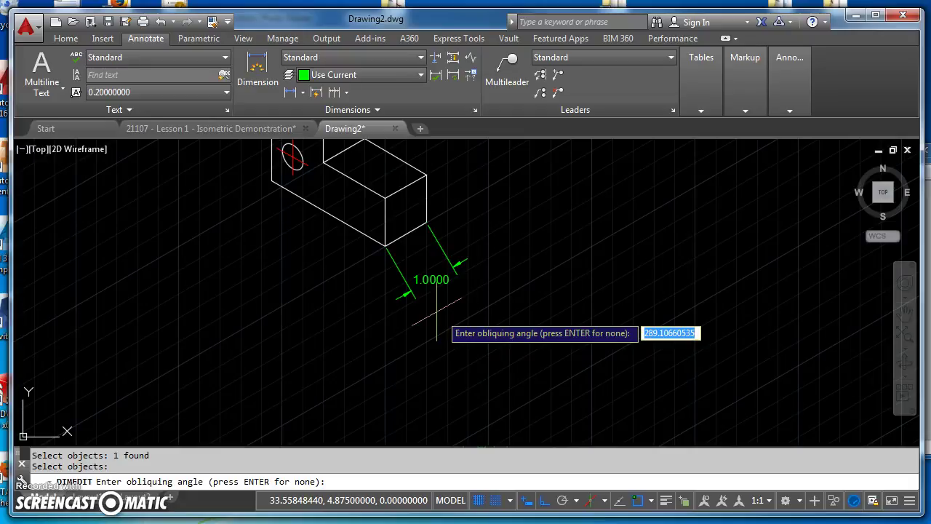
drag(437, 320, 465, 320)
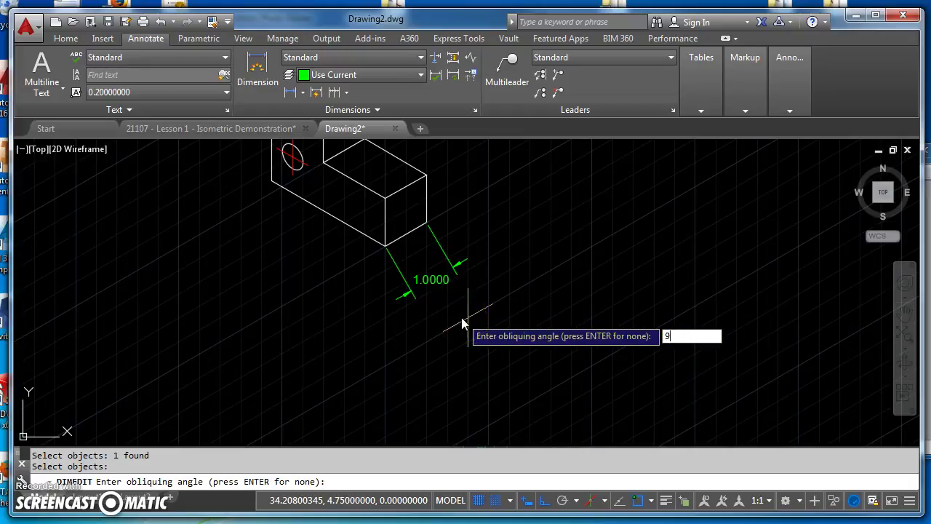
key(Return)
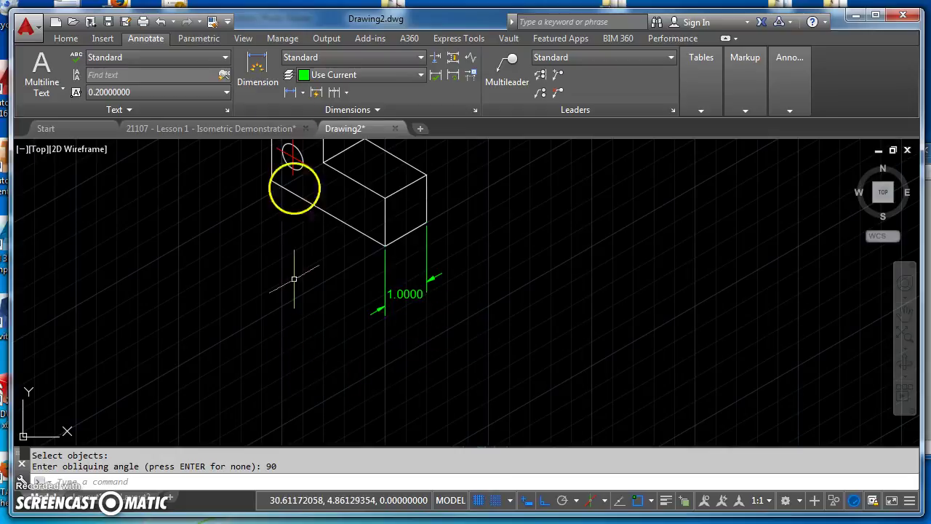
click(220, 131)
scroll(536, 329, up, 5)
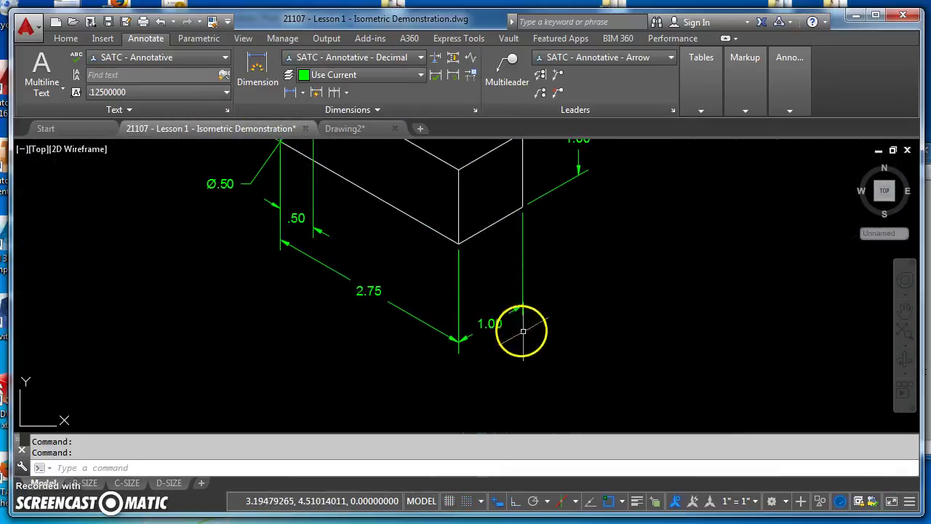
Step: Draw a 2-unit orthogonal line beside the 1.00 dimension
text(l)
key(Return)
click(521, 306)
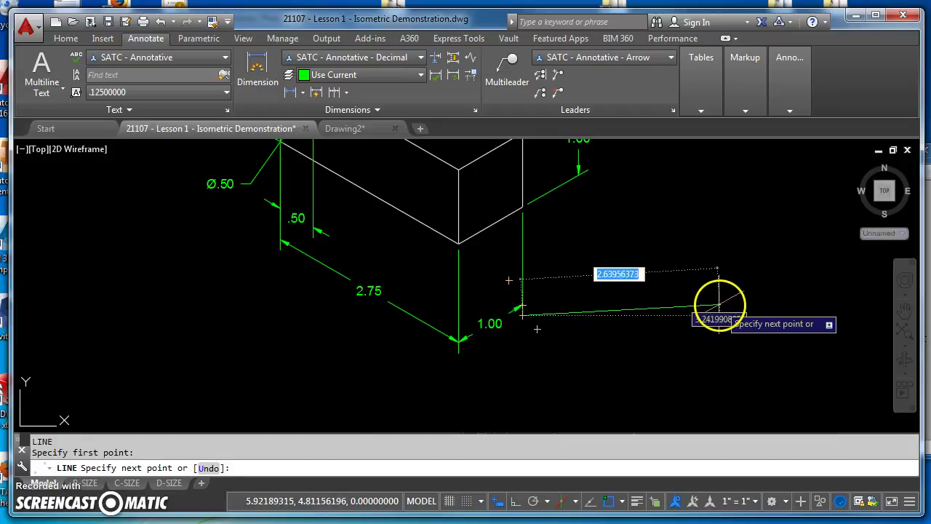
key(F8)
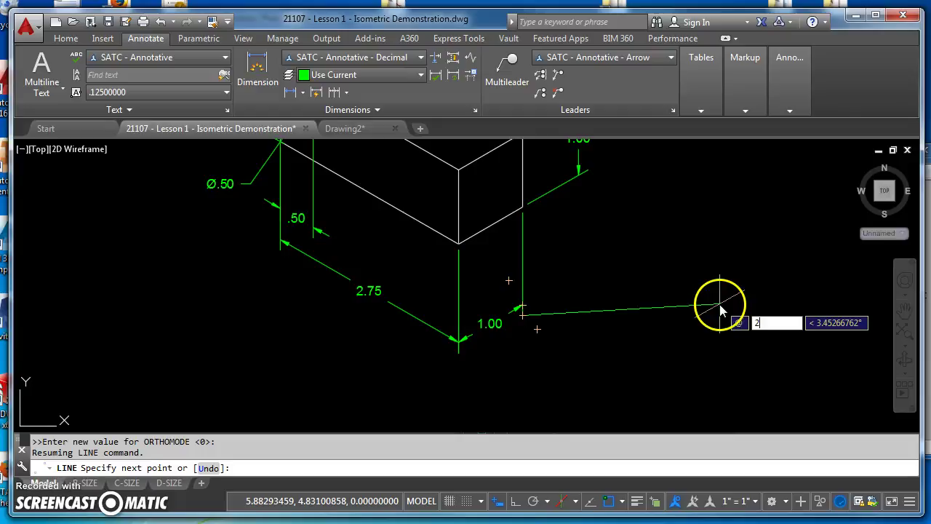
text(2)
key(Return)
key(Escape)
key(Escape)
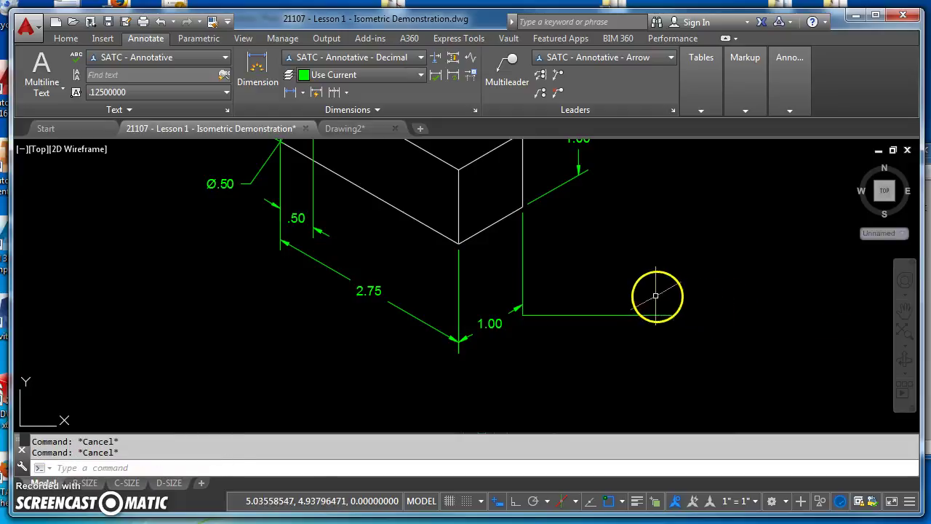
Step: Select the new horizontal line and delete it
click(642, 316)
click(631, 338)
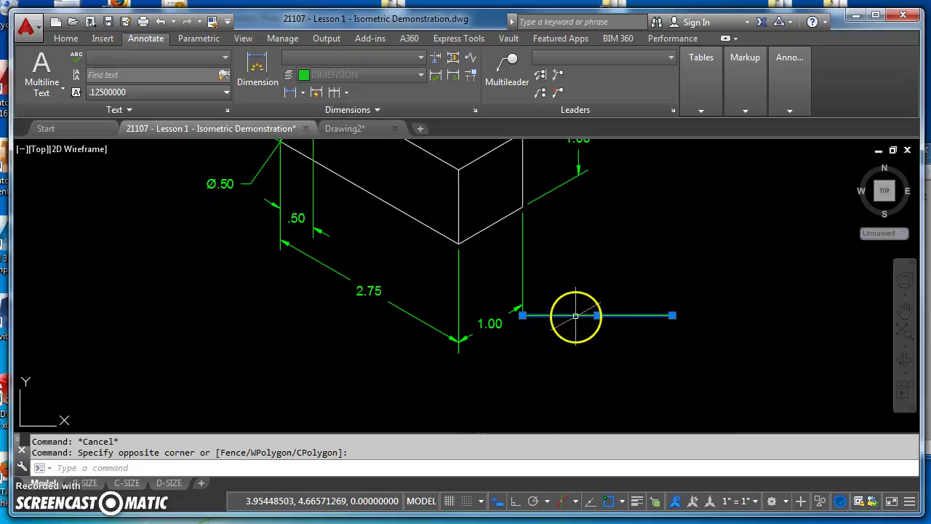
mouse_move(576, 316)
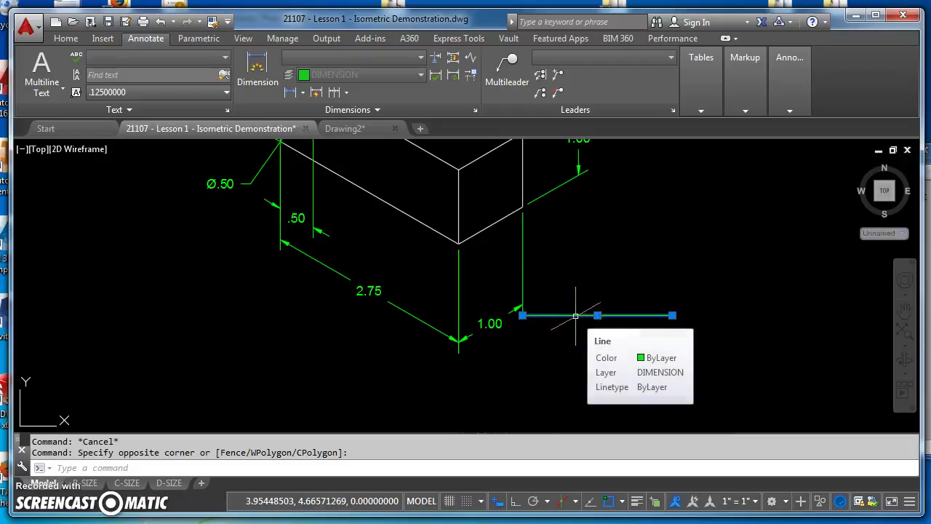
key(Delete)
scroll(618, 314, down, 5)
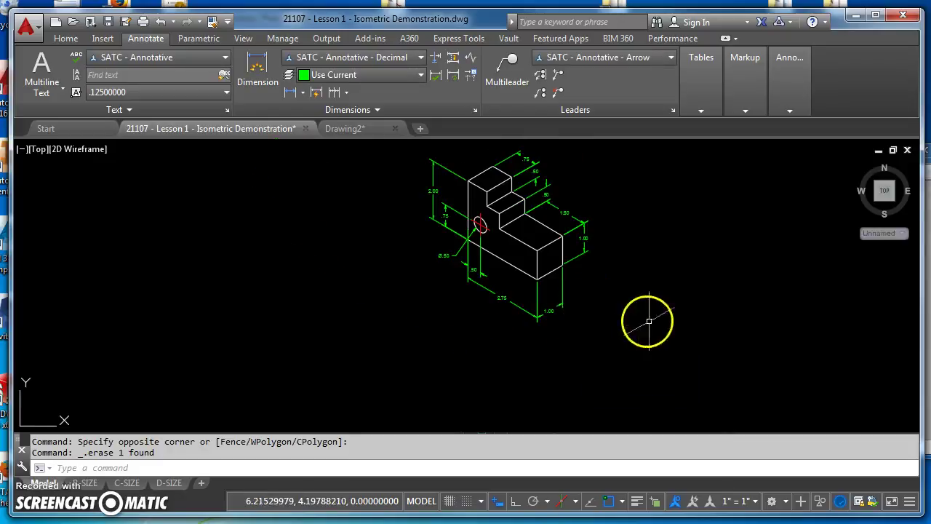
scroll(649, 324, down, 3)
Step: Apply a 30° obliquing angle to the vertical 1.00 sample dimension
scroll(677, 320, up, 3)
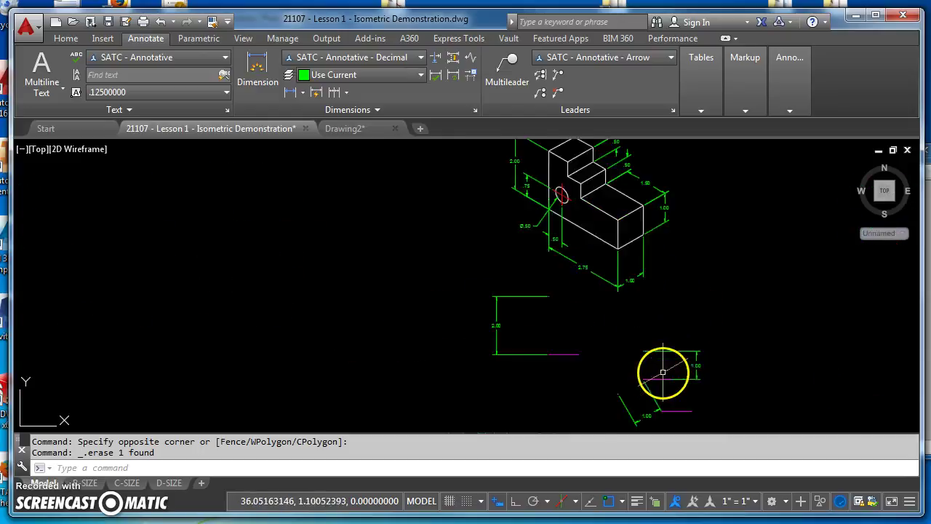
scroll(663, 372, up, 2)
mouse_move(686, 381)
middle_down()
mouse_move(634, 284)
mouse_move(707, 333)
mouse_move(706, 380)
mouse_move(480, 415)
mouse_move(503, 363)
middle_up()
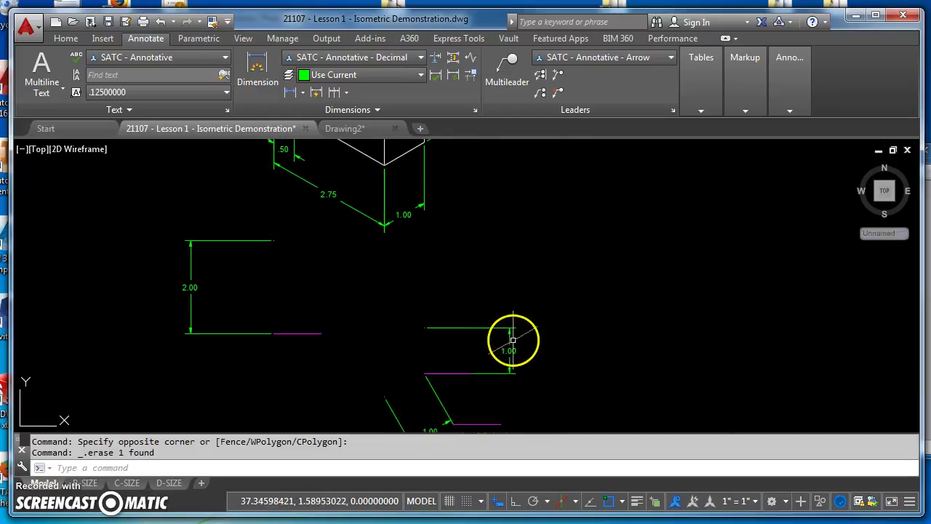
scroll(476, 174, down, 2)
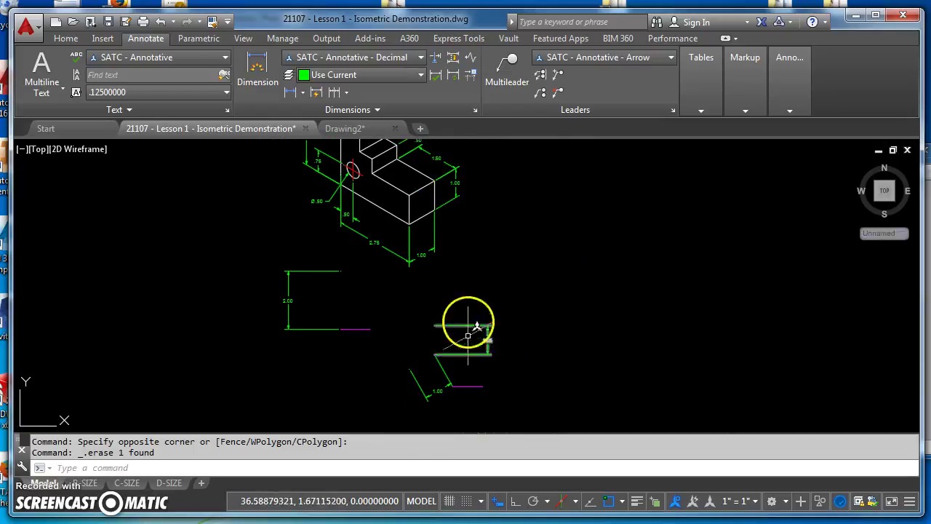
scroll(492, 357, up, 2)
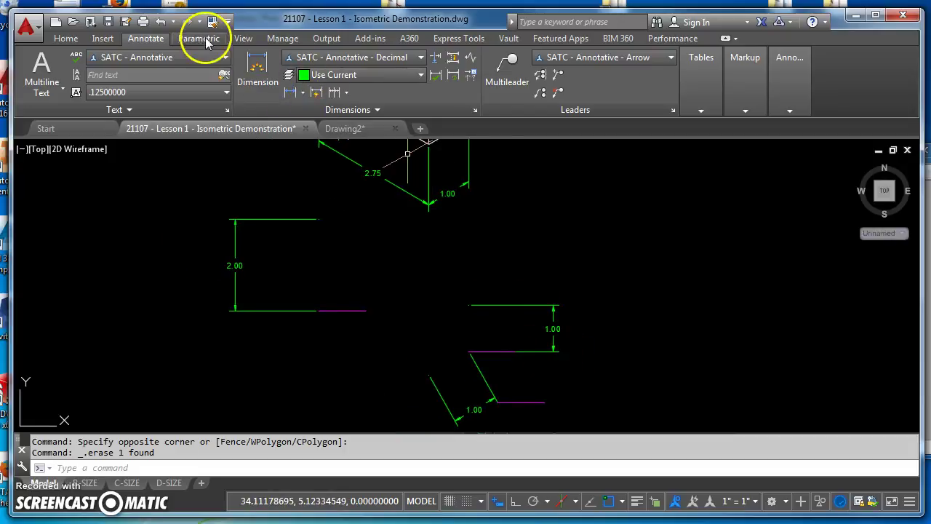
click(320, 110)
click(290, 131)
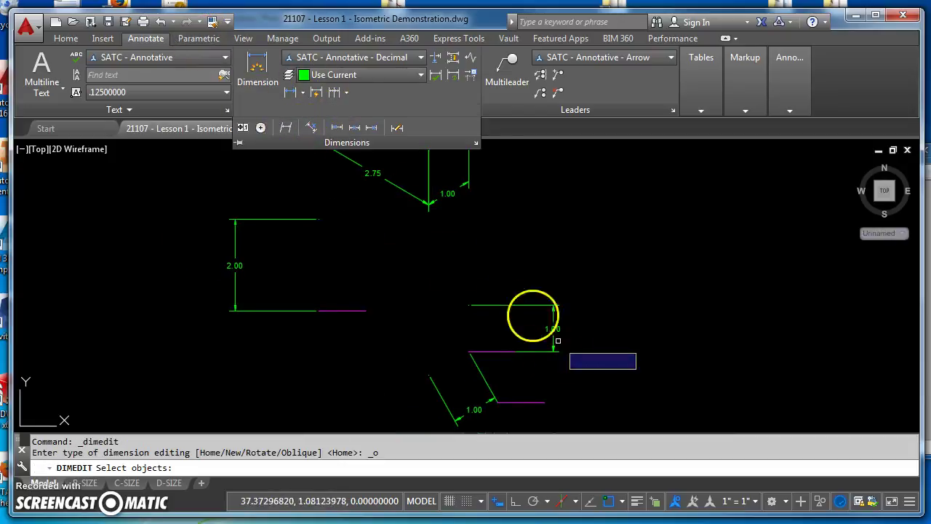
scroll(542, 342, up, 4)
click(537, 331)
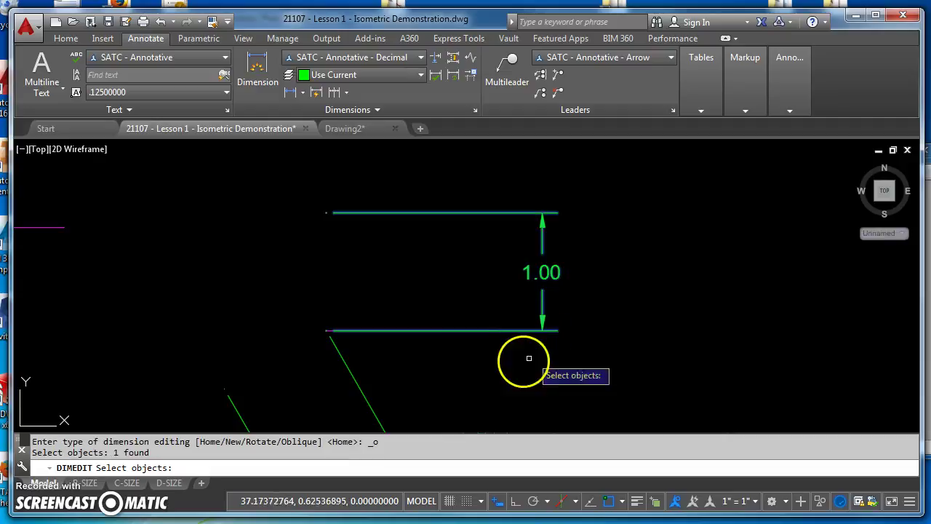
key(Return)
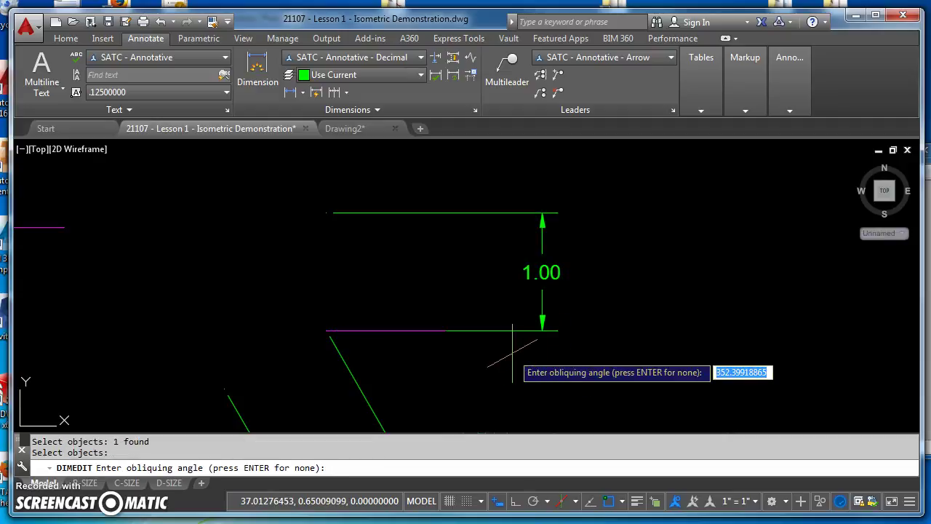
text(30)
key(Return)
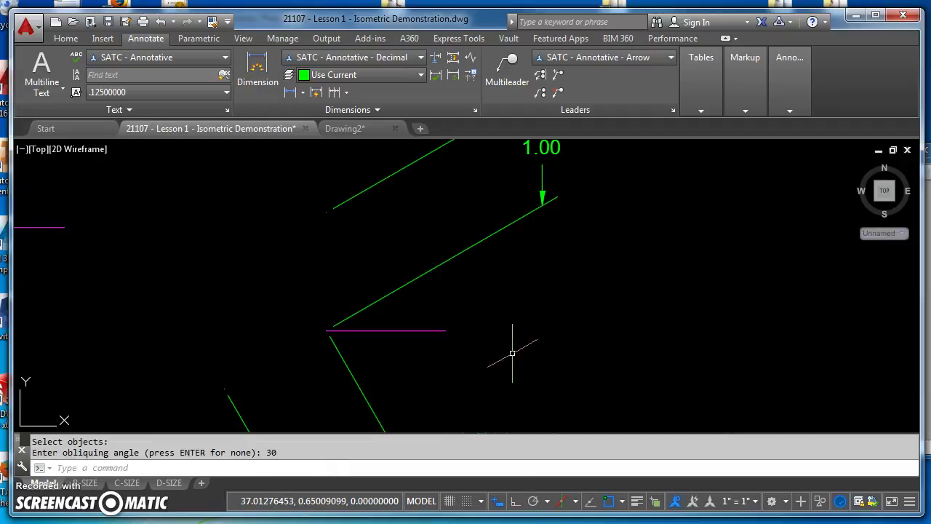
Step: Pan around the sample dimensions and undo the 30° obliquing
scroll(512, 353, down, 3)
middle_drag(509, 316, 526, 356)
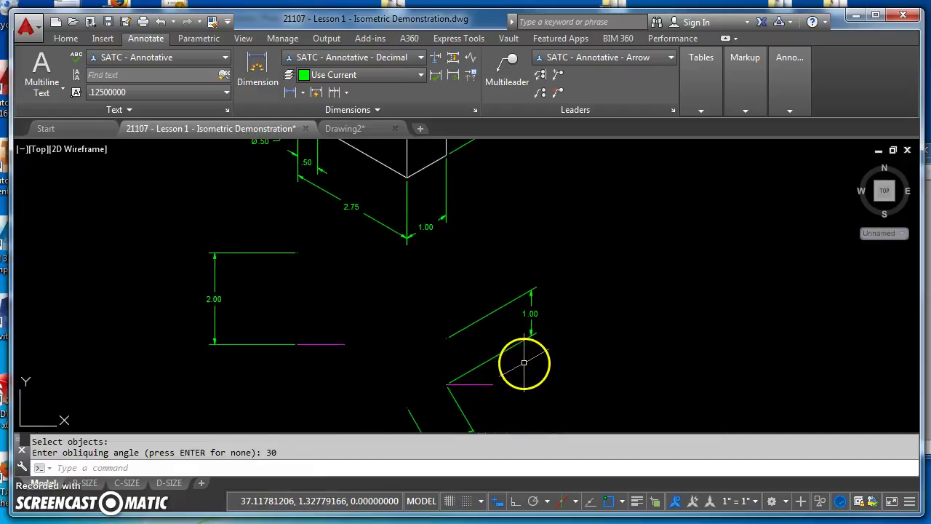
scroll(490, 340, down, 1)
scroll(491, 341, up, 2)
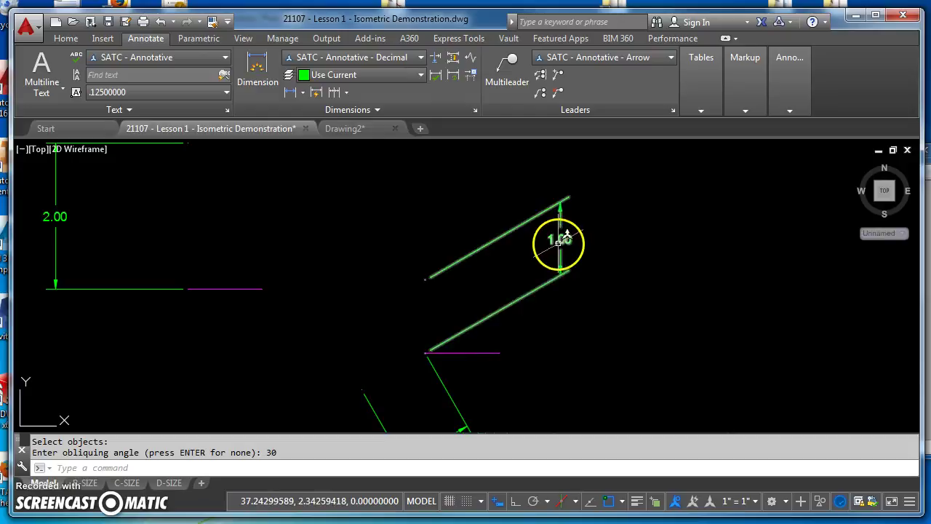
scroll(560, 240, down, 2)
key(ctrl+z)
key(ctrl+z)
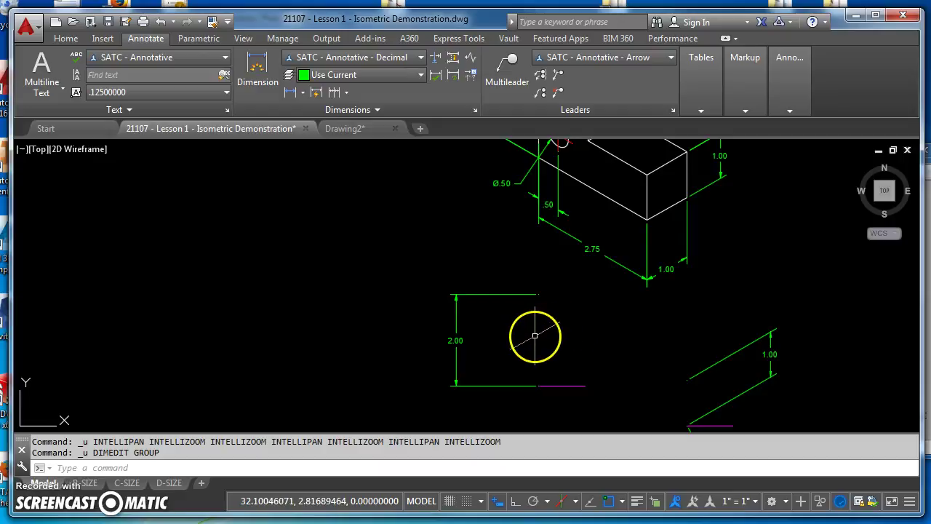
scroll(526, 321, down, 2)
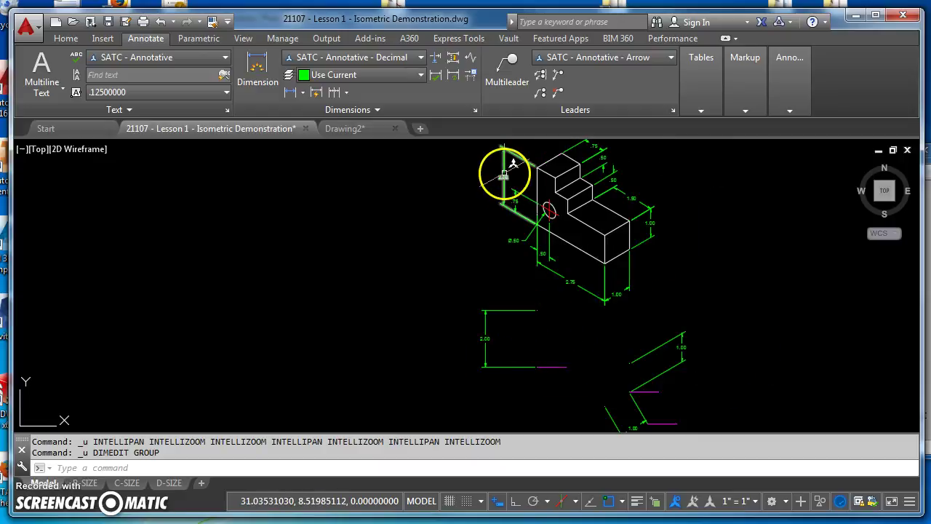
Step: Apply a 150° obliquing angle to the vertical 2.00 sample dimension
click(306, 109)
click(312, 127)
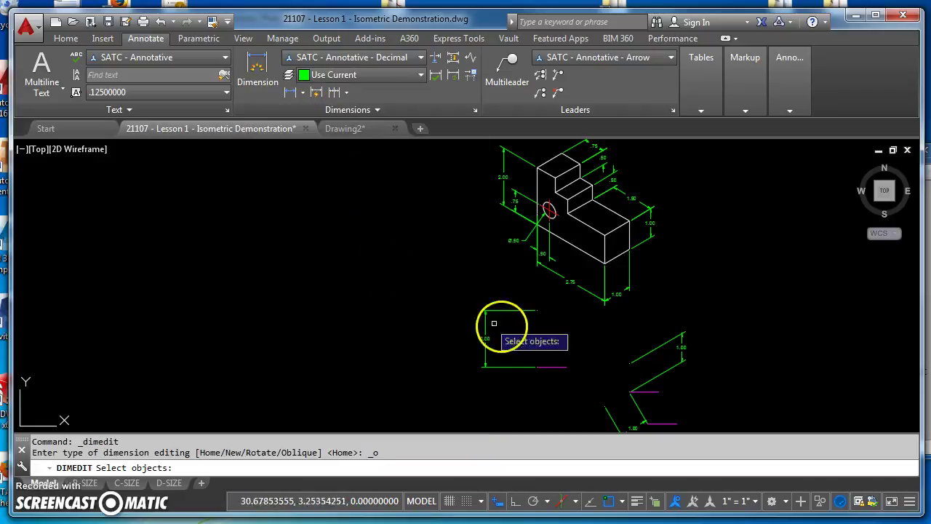
middle_drag(515, 371, 458, 341)
click(459, 341)
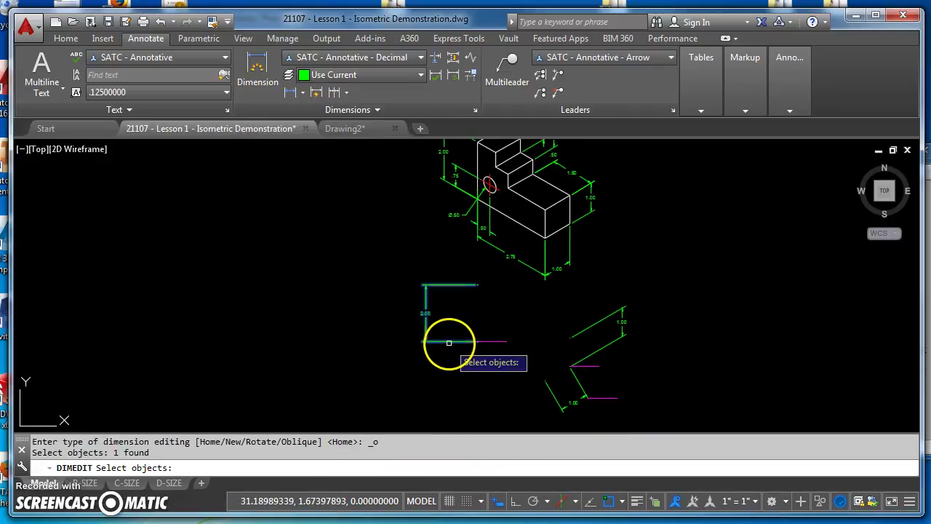
key(Return)
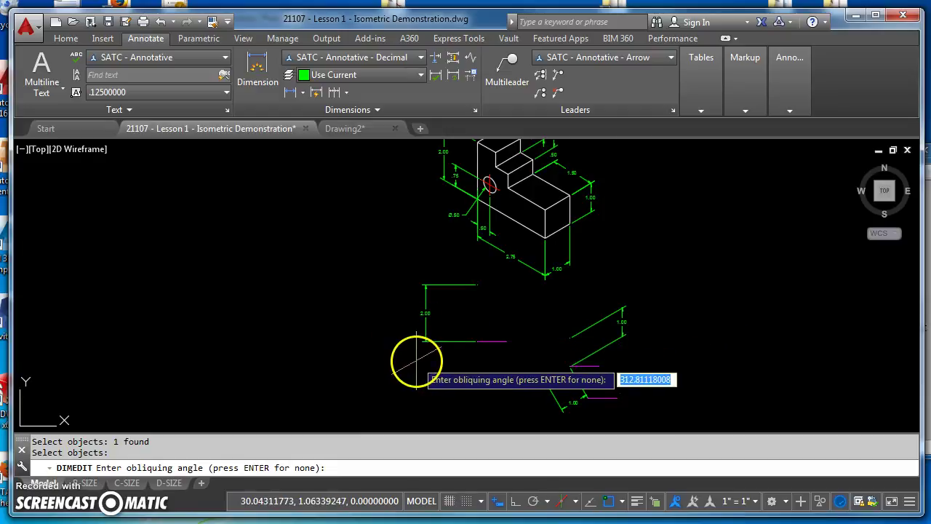
scroll(410, 364, up, 2)
middle_drag(427, 374, 384, 383)
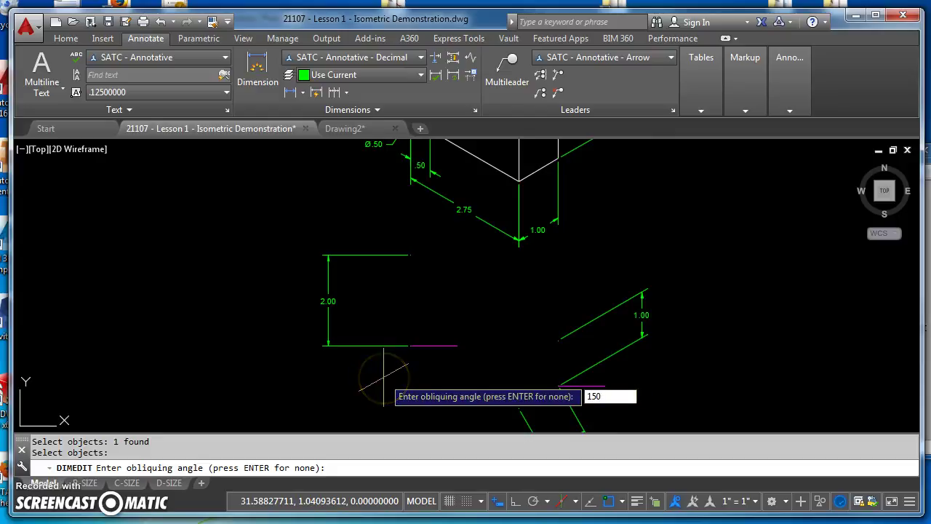
key(Return)
Step: Recentre the view on the dimensioned isometric block
click(401, 412)
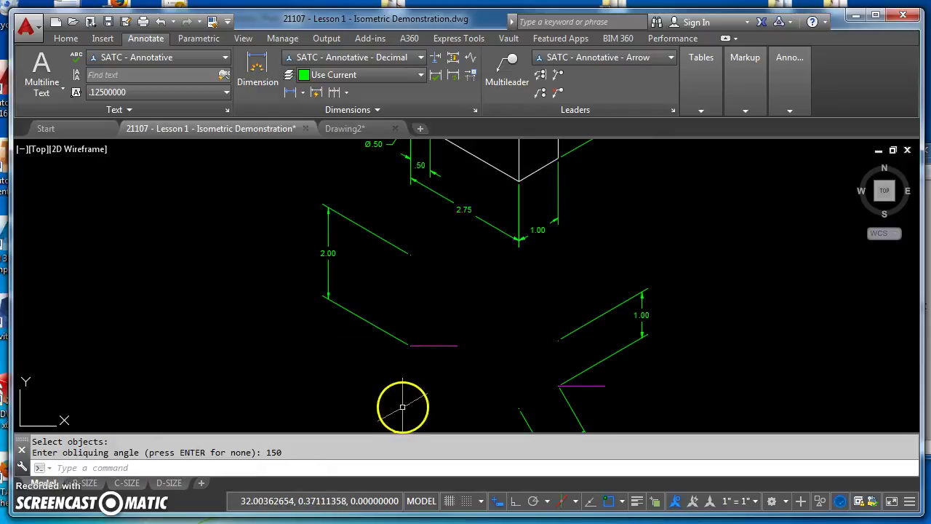
mouse_move(401, 385)
middle_down()
mouse_move(415, 394)
mouse_move(443, 354)
mouse_move(411, 353)
mouse_move(357, 311)
mouse_move(426, 305)
mouse_move(423, 293)
mouse_move(517, 314)
middle_up()
scroll(439, 373, down, 3)
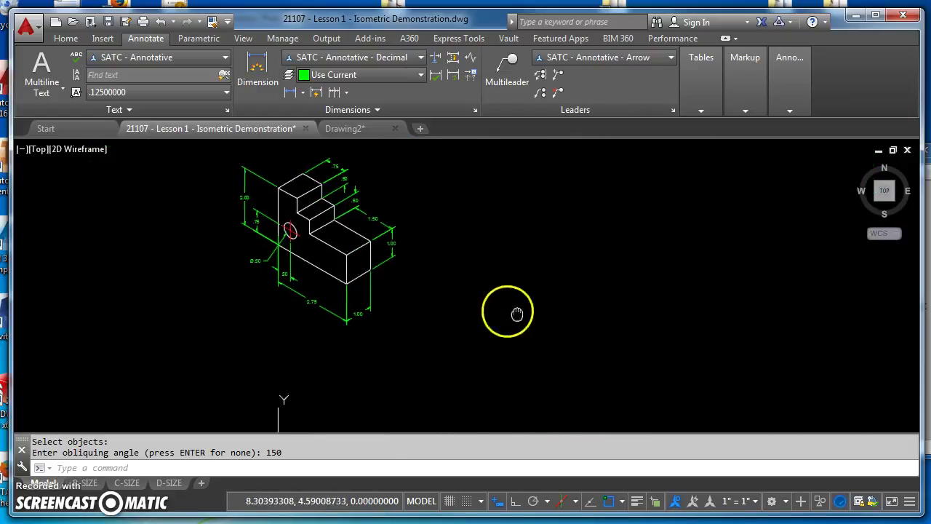
scroll(391, 225, up, 3)
middle_drag(401, 274, 580, 280)
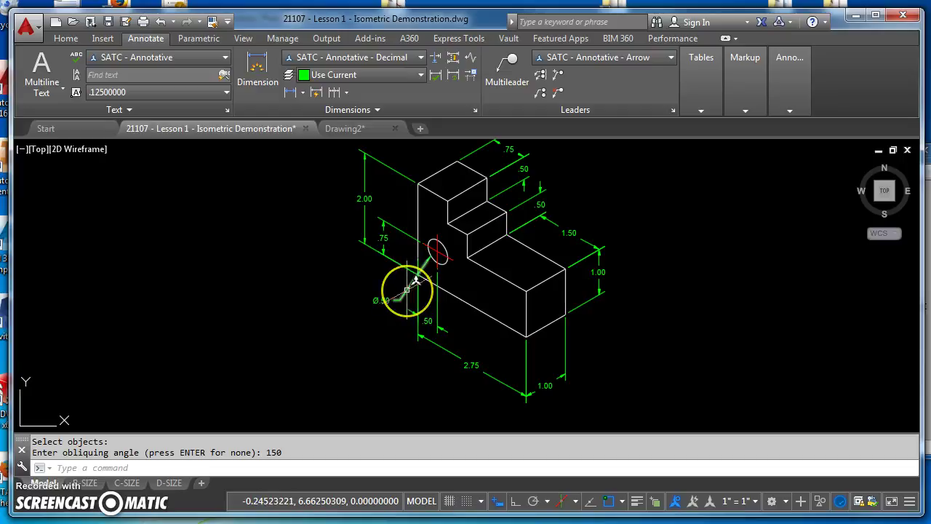
mouse_move(407, 290)
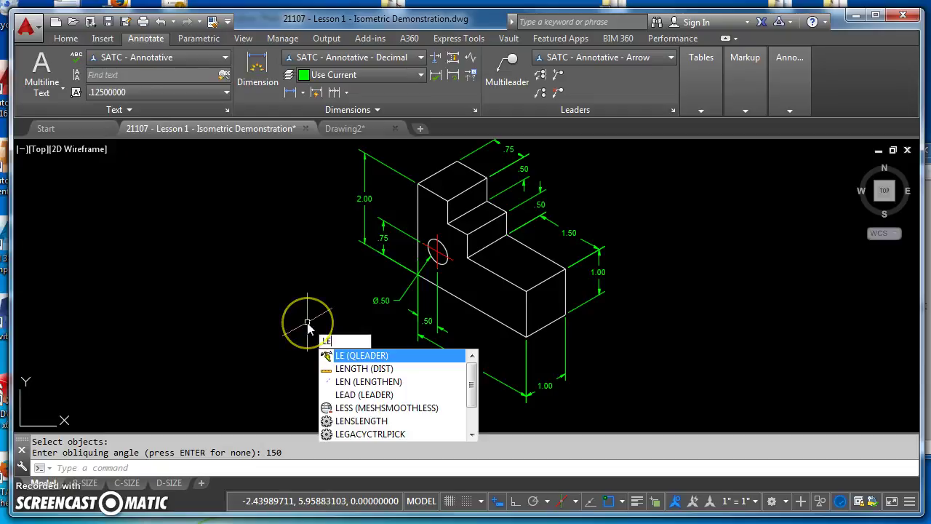
key(Return)
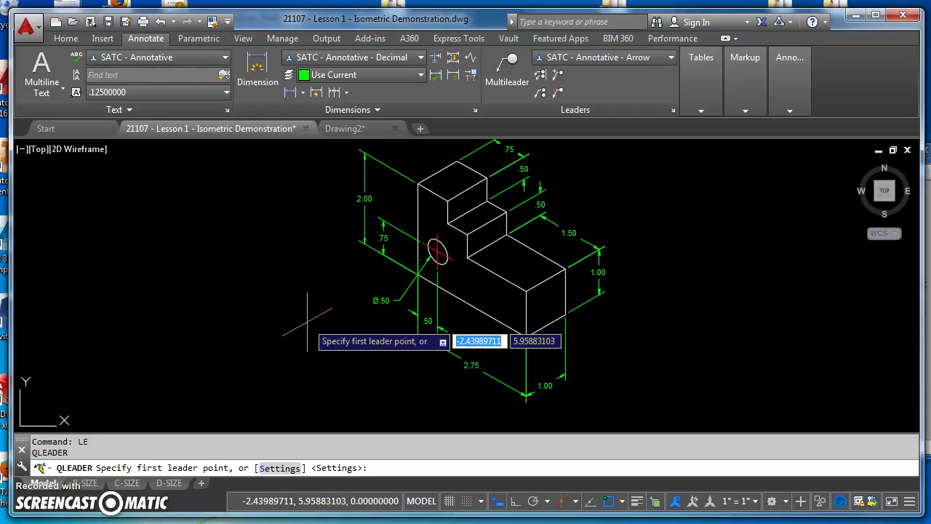
click(284, 318)
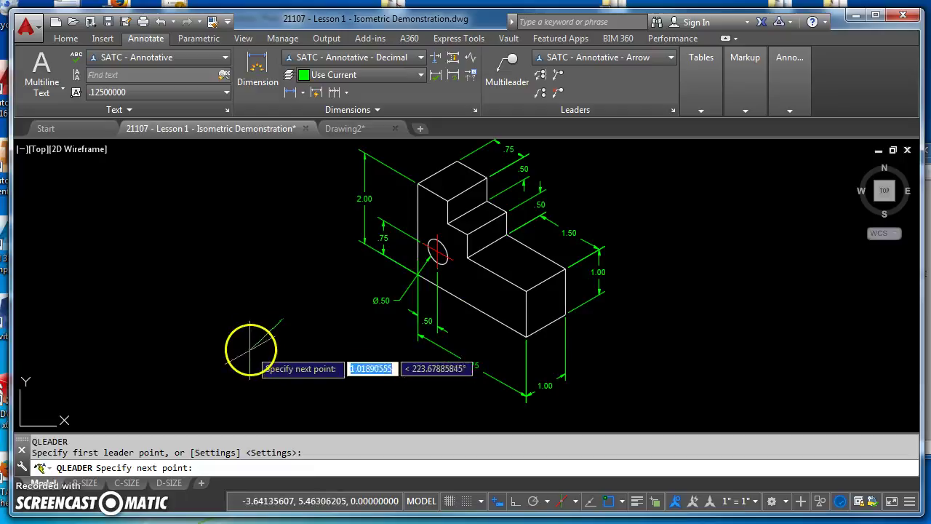
click(250, 356)
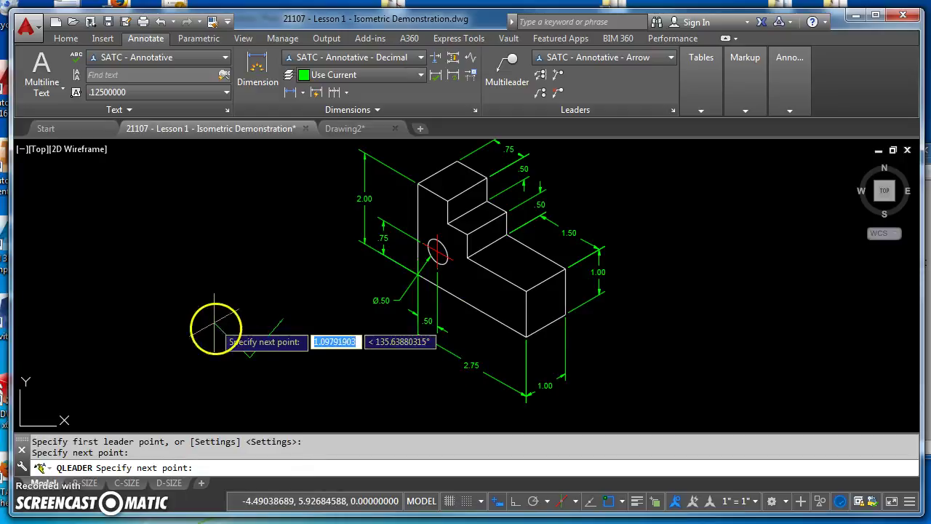
key(Return)
key(Return)
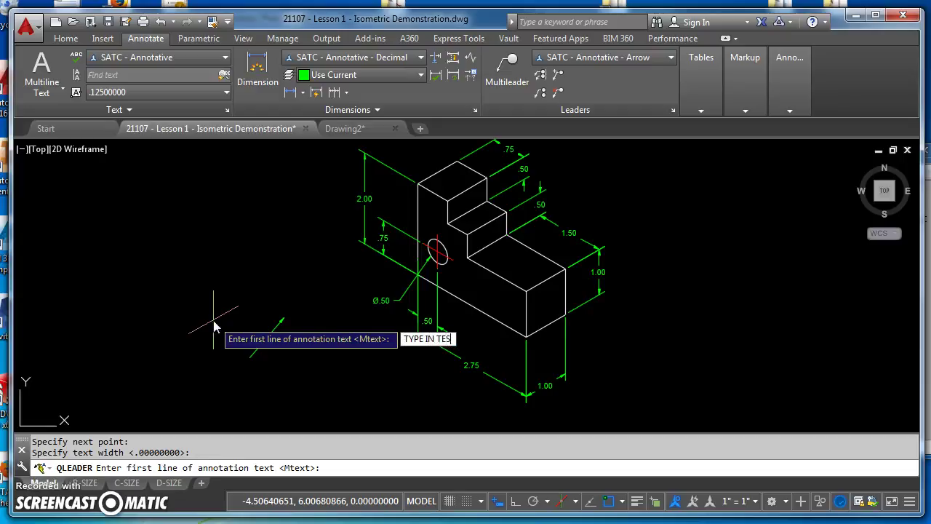
key(Return)
key(Return)
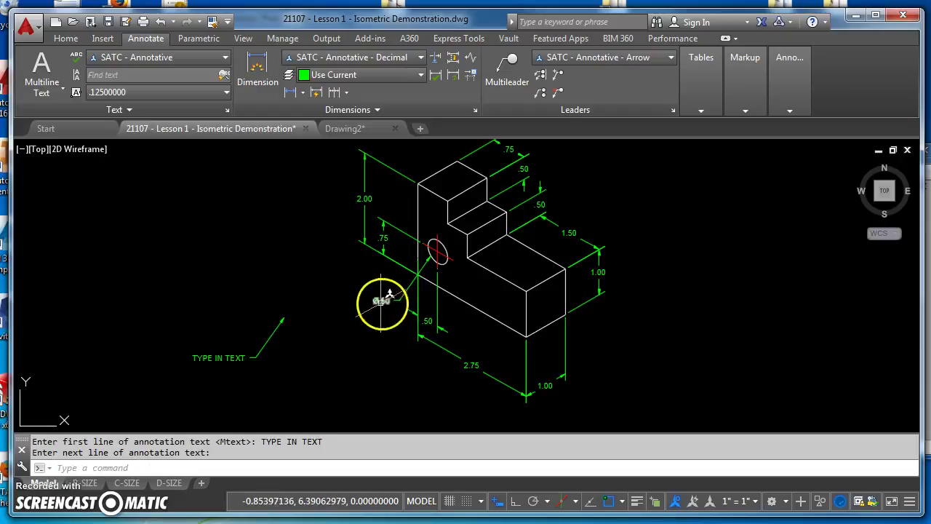
click(287, 368)
click(187, 326)
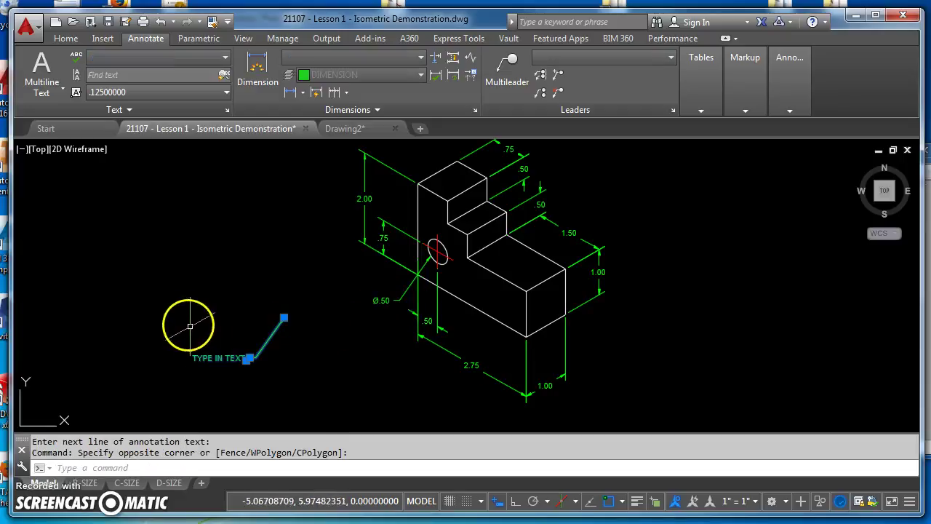
text(e)
key(Return)
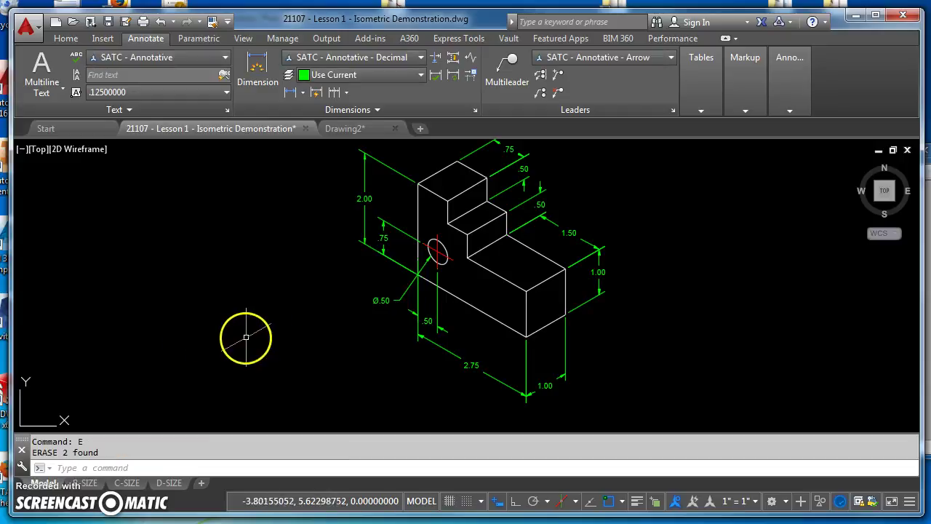
middle_drag(284, 349, 287, 366)
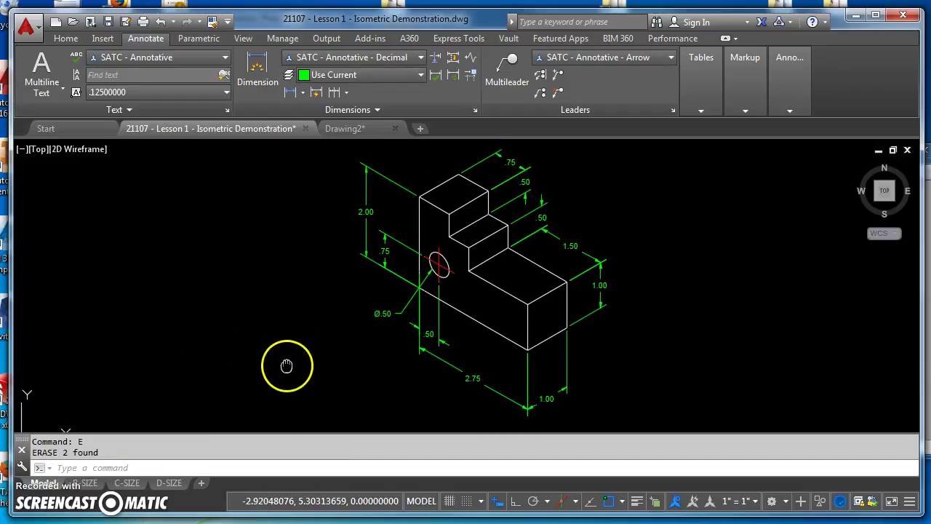